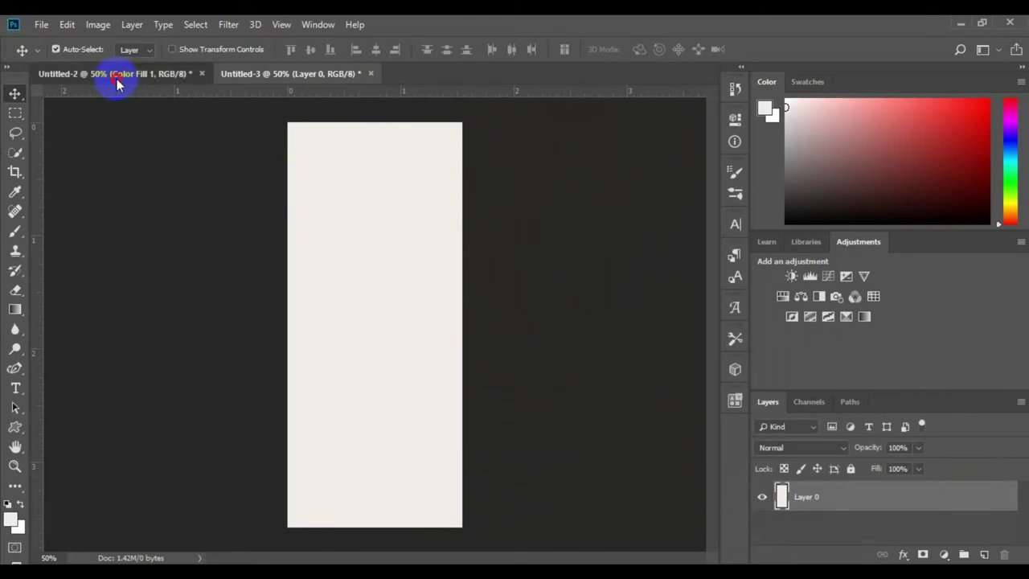
- Copy the single-flower drawing (Layer 3) from Untitled-2 into Untitled-3 and place it partly off the page's lower right corner
click(112, 73)
click(818, 494)
key(ctrl+t)
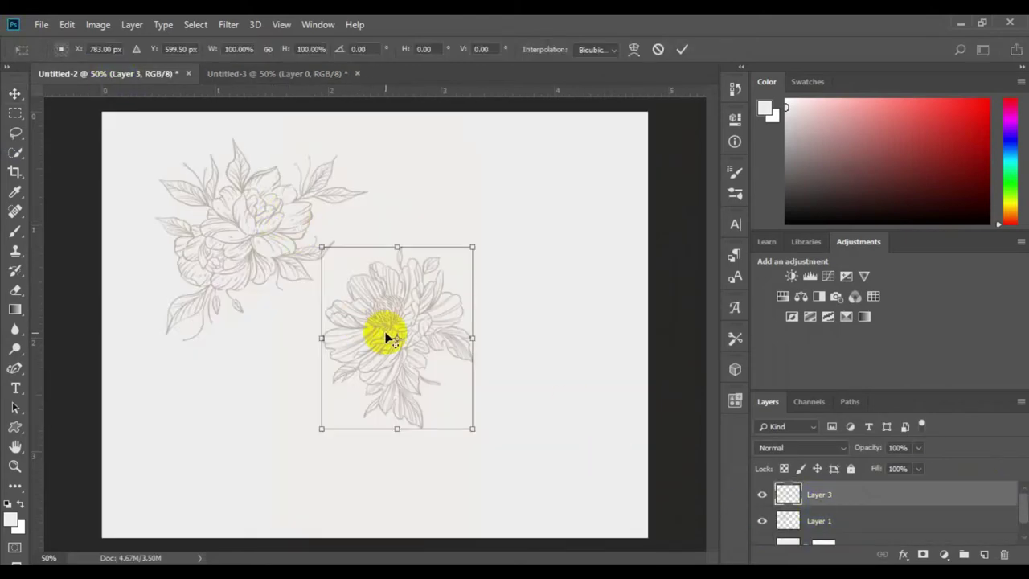
click(682, 50)
drag(369, 208, 460, 476)
key(ctrl+t)
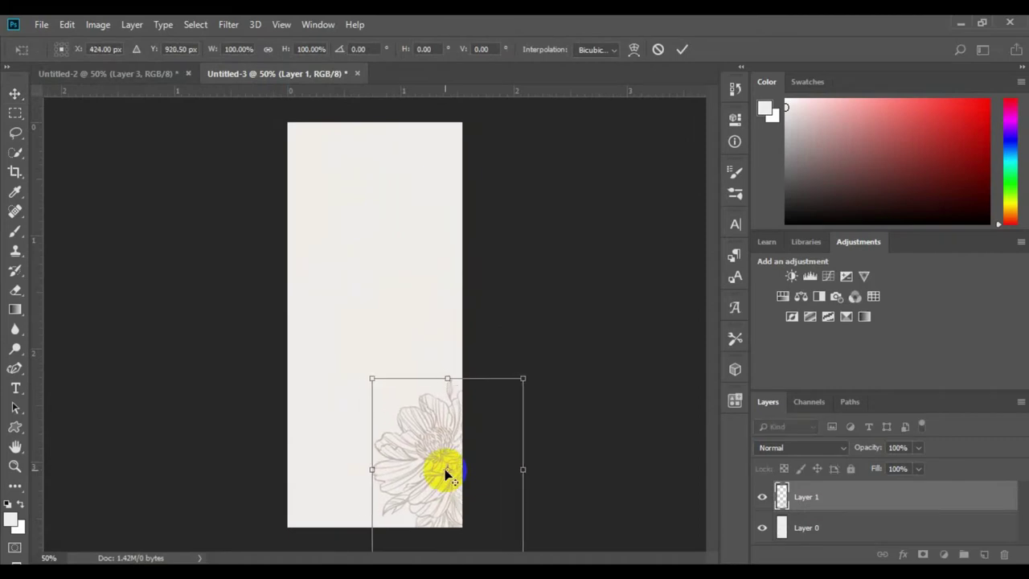
click(683, 50)
- Copy the Layer 1 flower drawing from Untitled-2 into Untitled-3 and position it against the page's upper left edge
click(113, 73)
click(923, 501)
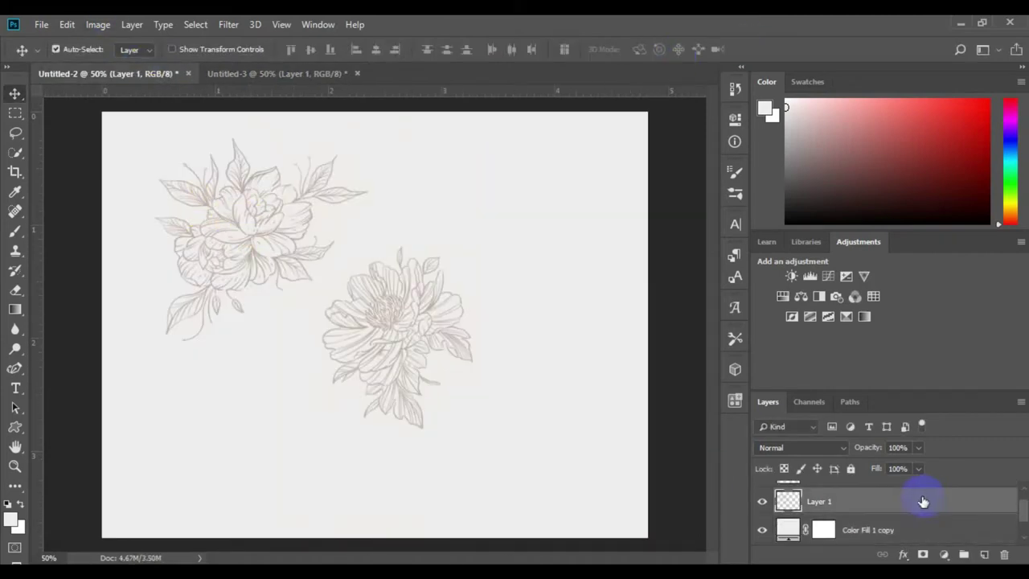
drag(230, 259, 298, 166)
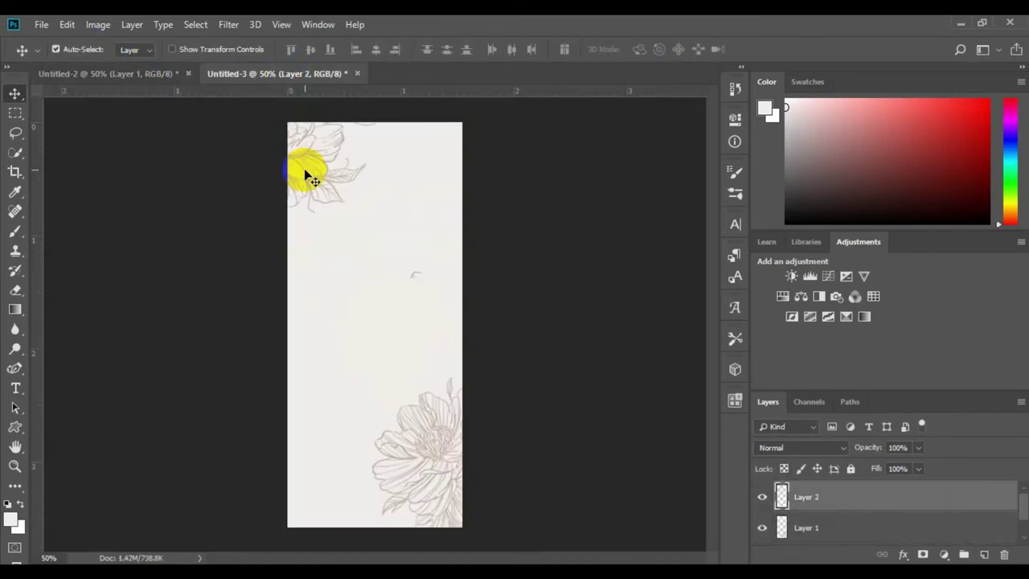
key(ctrl+t)
key(Down)
key(Down)
key(Down)
key(Down)
key(Down)
key(Down)
key(Down)
key(Down)
key(Down)
key(Down)
key(Down)
key(Down)
key(Down)
key(Down)
key(Down)
key(Down)
key(Down)
key(Down)
key(Down)
key(Down)
key(Left)
key(Left)
key(Left)
key(Left)
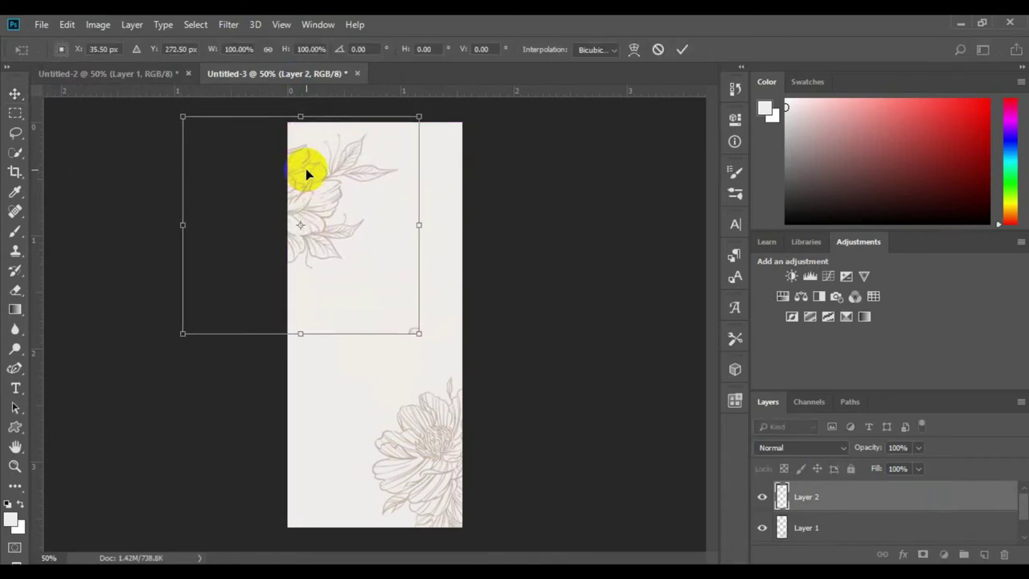
click(682, 50)
key(ctrl+t)
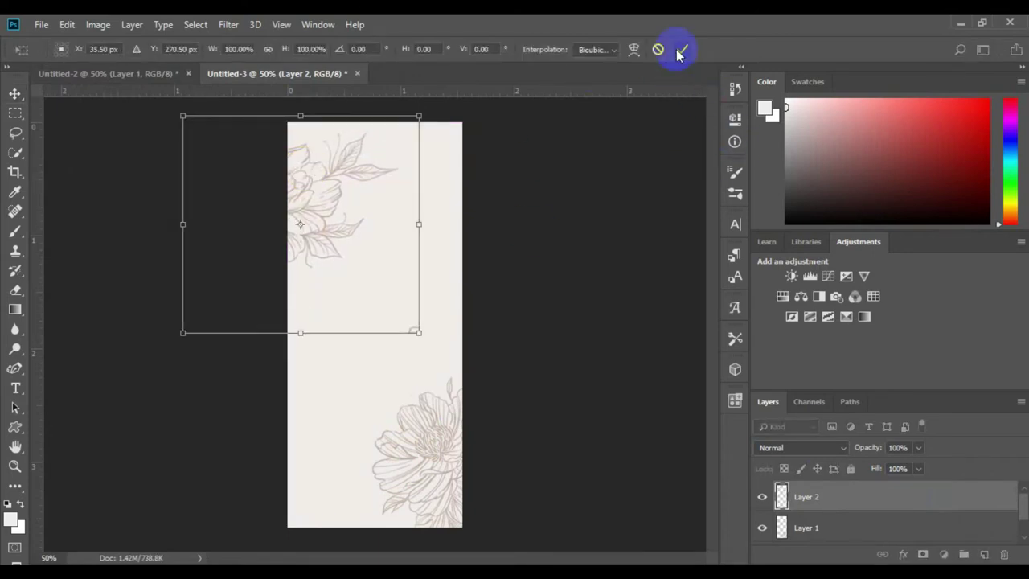
click(680, 49)
- Add a text box with "Miracle" below the upper flower and set the text size to 16 pt
right_click(15, 389)
click(92, 386)
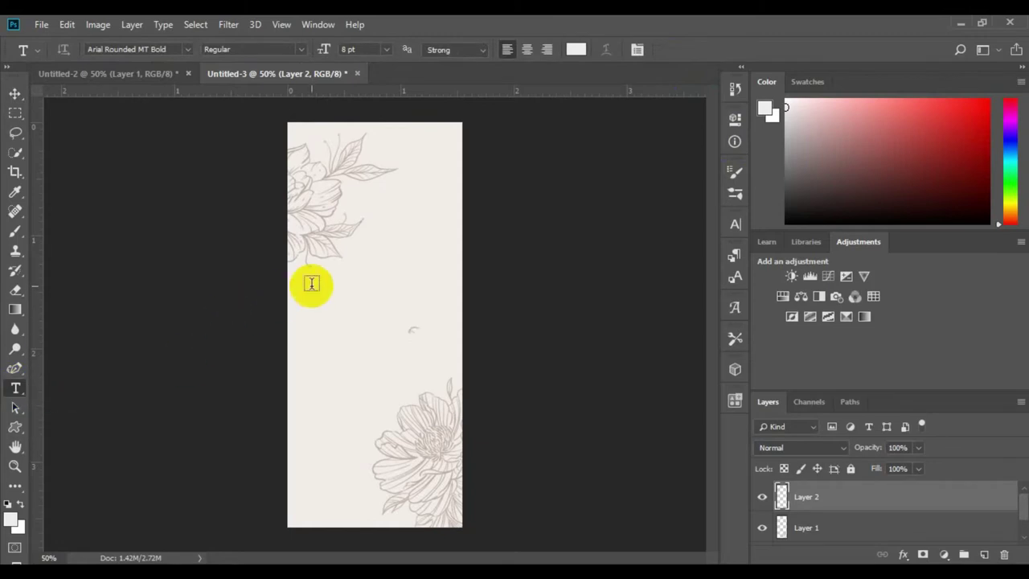
drag(308, 271, 448, 308)
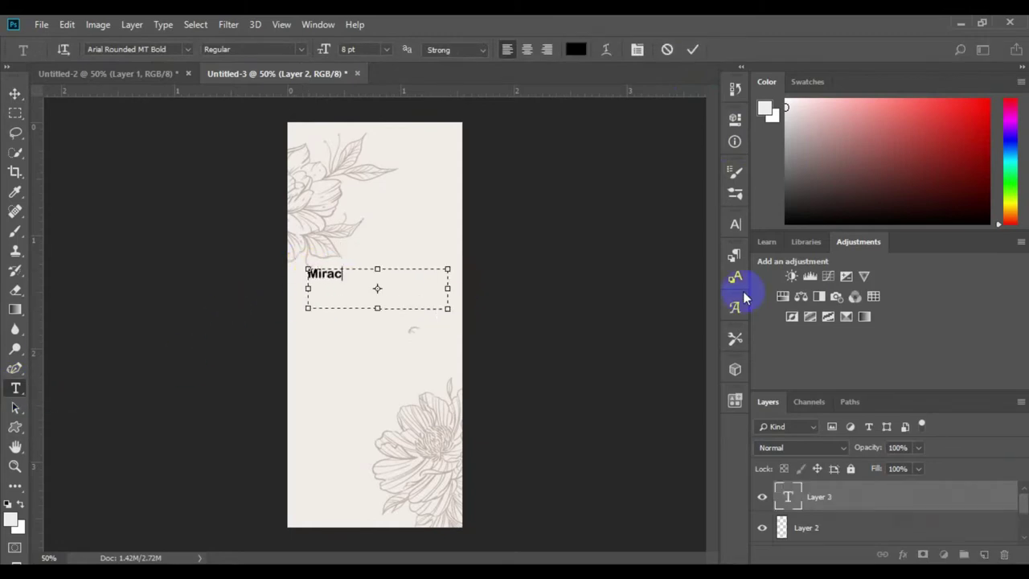
key(ctrl+a)
click(387, 50)
click(370, 139)
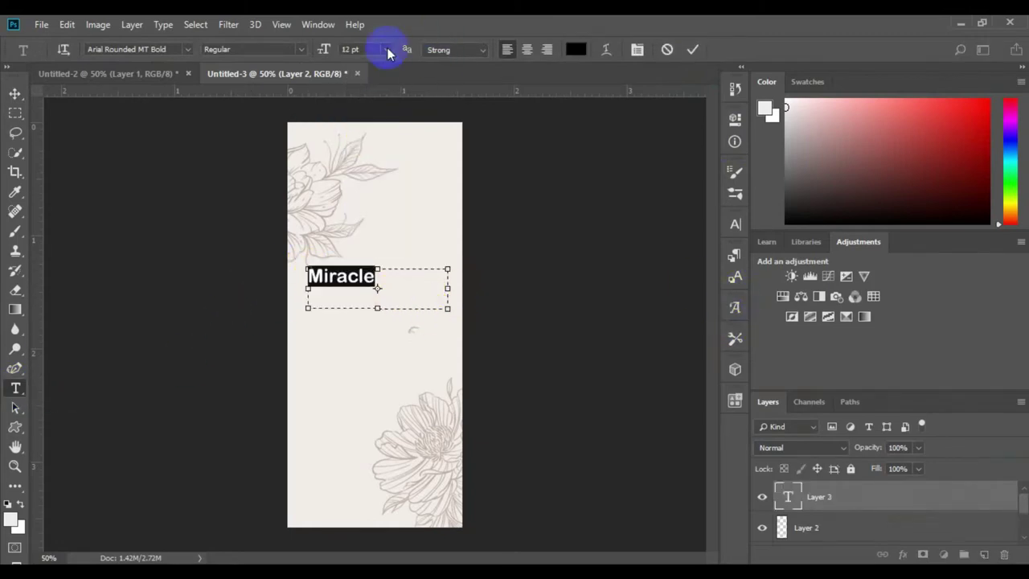
click(388, 50)
click(371, 162)
- Set the Miracle title in Algerian, reposition it in a widened text box and lower its opacity
click(400, 280)
key(ctrl+a)
click(187, 49)
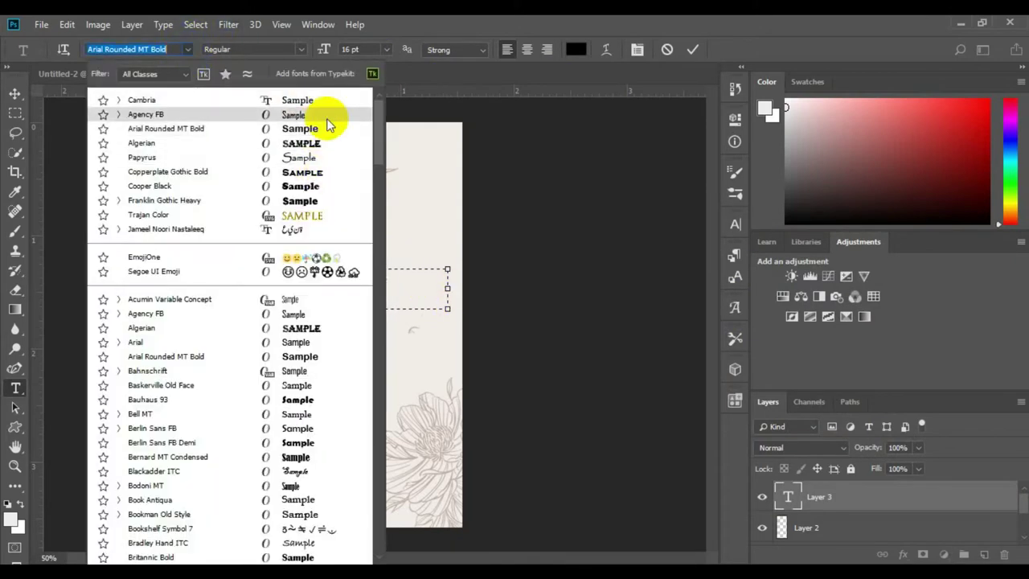
click(332, 138)
drag(448, 287, 495, 288)
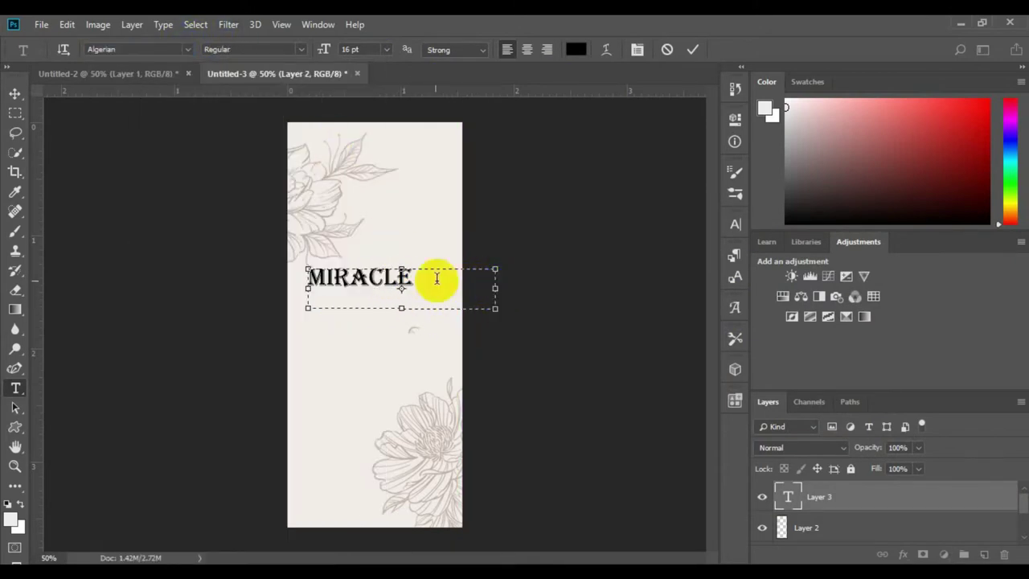
drag(406, 280, 447, 271)
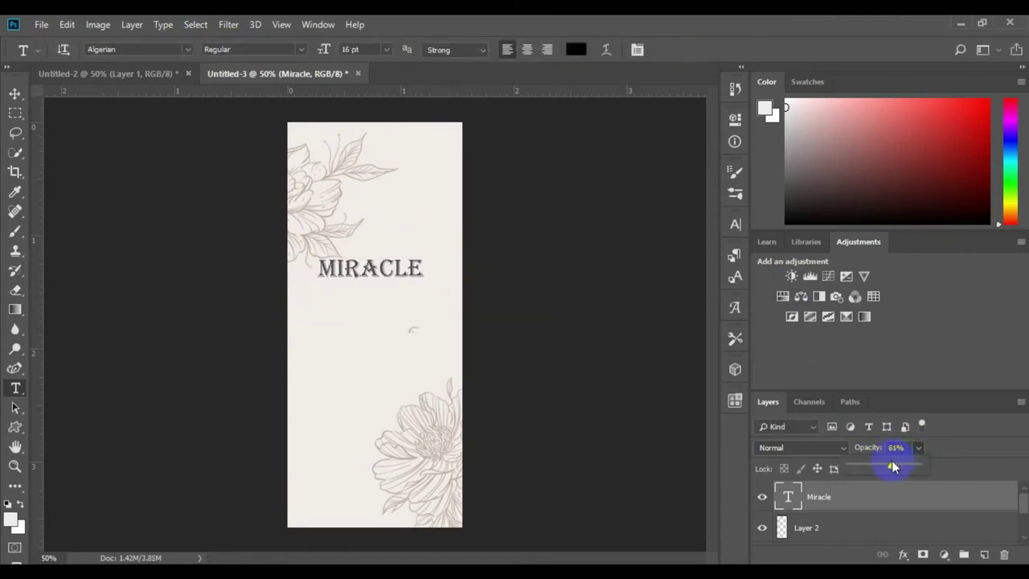
- Scale the upper flower on Layer 2 to about 87% width and 90% height and move it up above the title
click(848, 528)
key(ctrl+t)
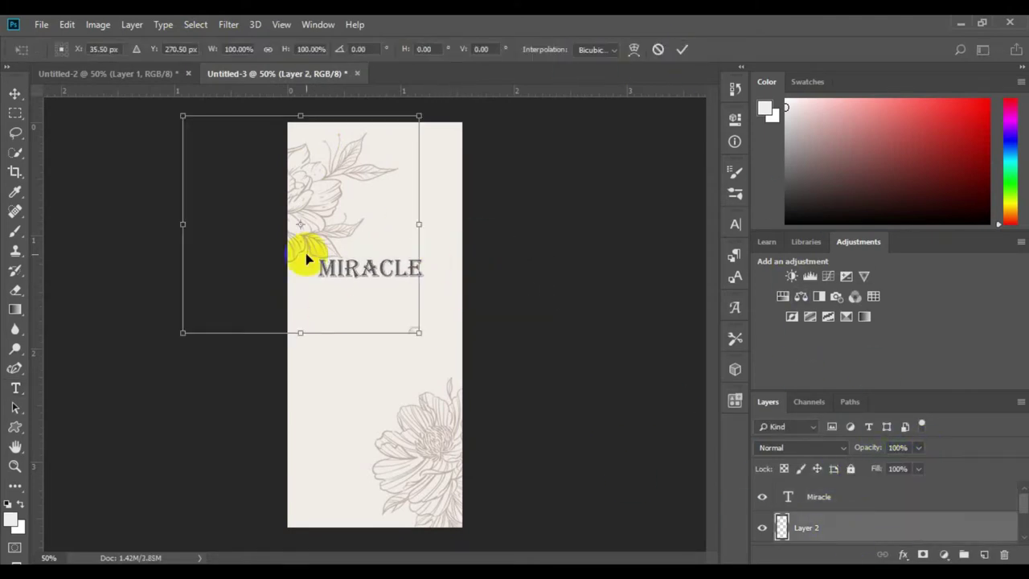
drag(308, 258, 335, 173)
drag(406, 324, 375, 301)
drag(333, 220, 358, 221)
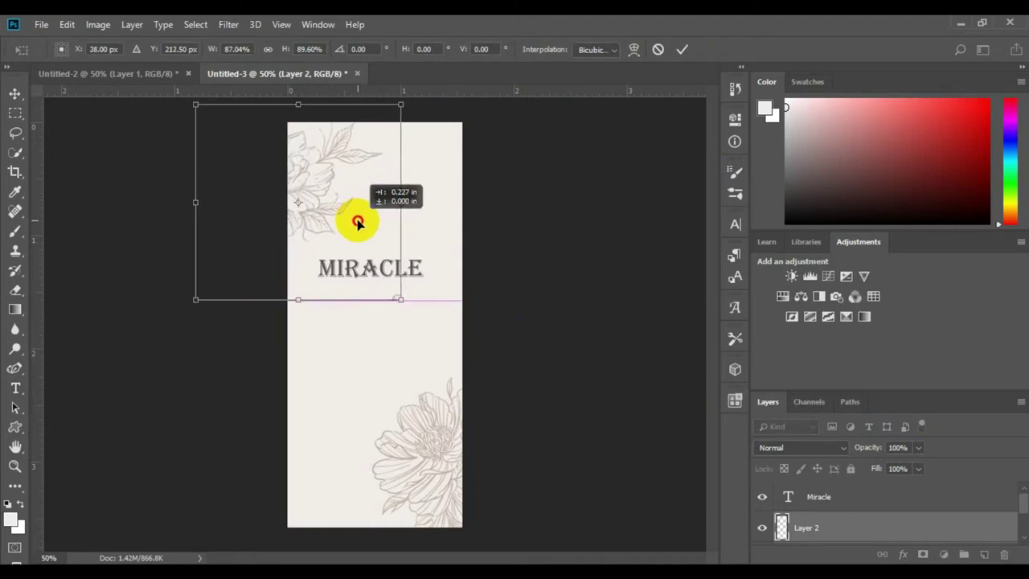
click(682, 49)
- Shrink the lower flower on Layer 1 slightly within the page's lower right corner
scroll(845, 539, down, 3)
click(16, 93)
click(424, 448)
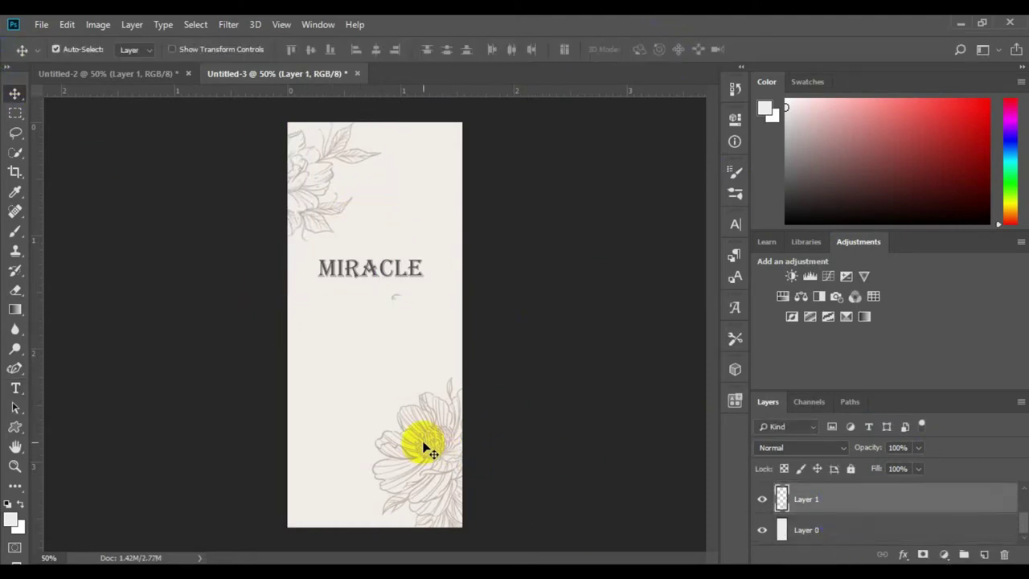
key(ctrl+t)
drag(384, 394, 371, 386)
click(681, 49)
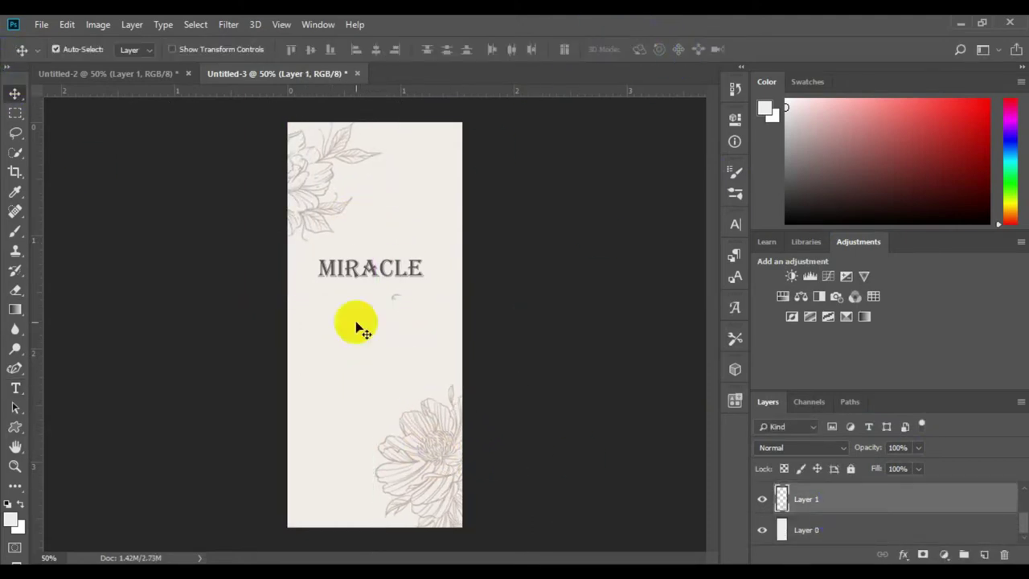
- Create a new text box beneath the Miracle title
key(t)
drag(318, 317, 433, 341)
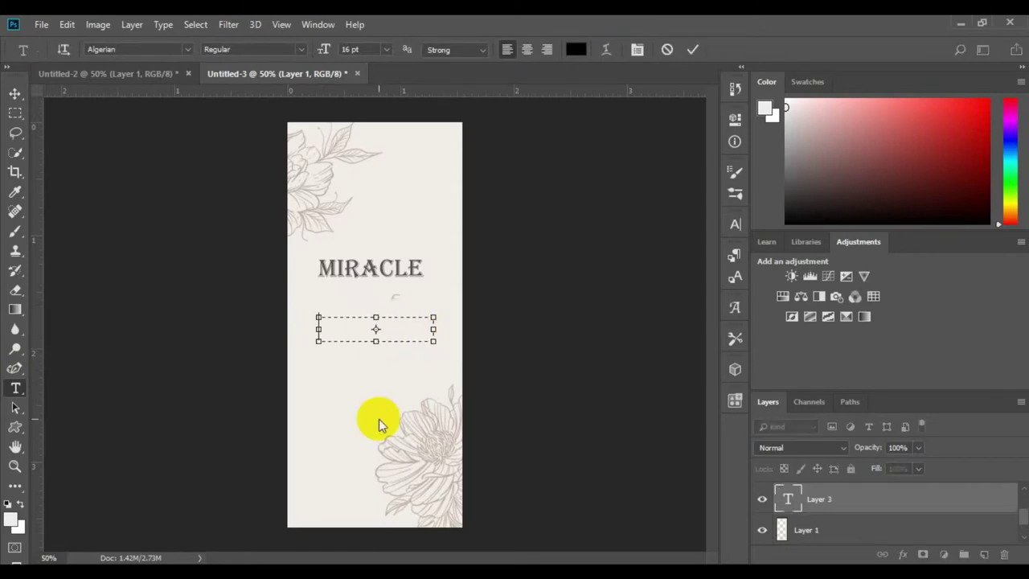
text(FACE)
key(BackSpace)
key(BackSpace)
key(BackSpace)
key(BackSpace)
- Enter "face Cream" in Cambria in the new text box
click(187, 50)
click(299, 107)
text(fac)
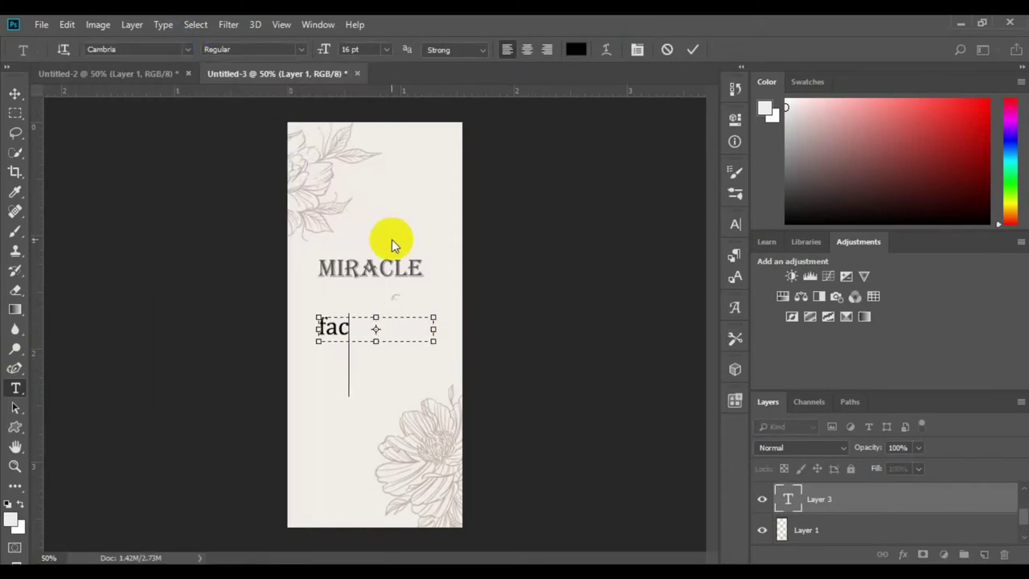
text(e Cream)
- Set "face Cream" to 9 pt, move it up beneath the Miracle title and lower its opacity to 83%
key(ctrl+a)
click(387, 49)
click(364, 116)
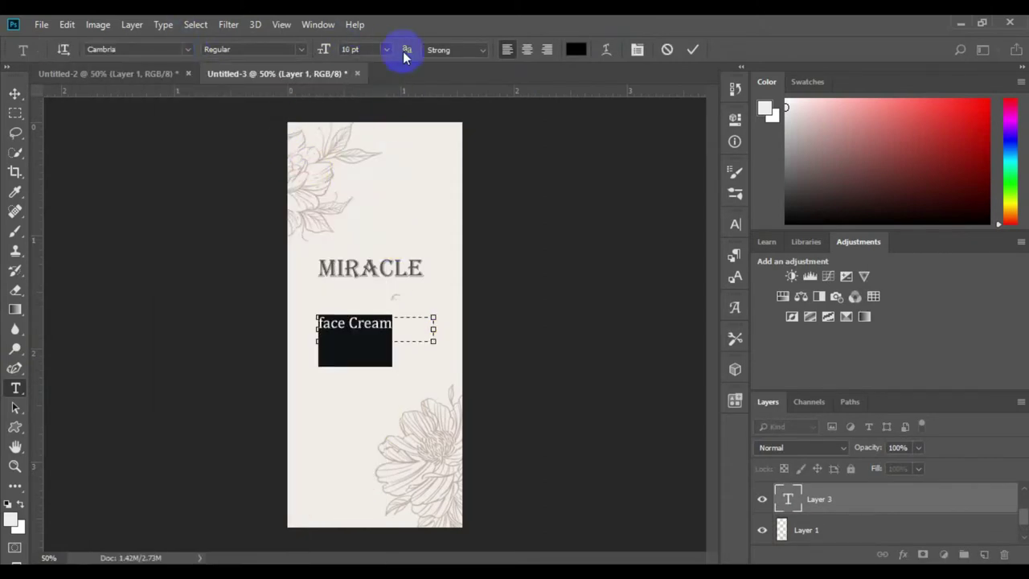
click(386, 49)
click(383, 104)
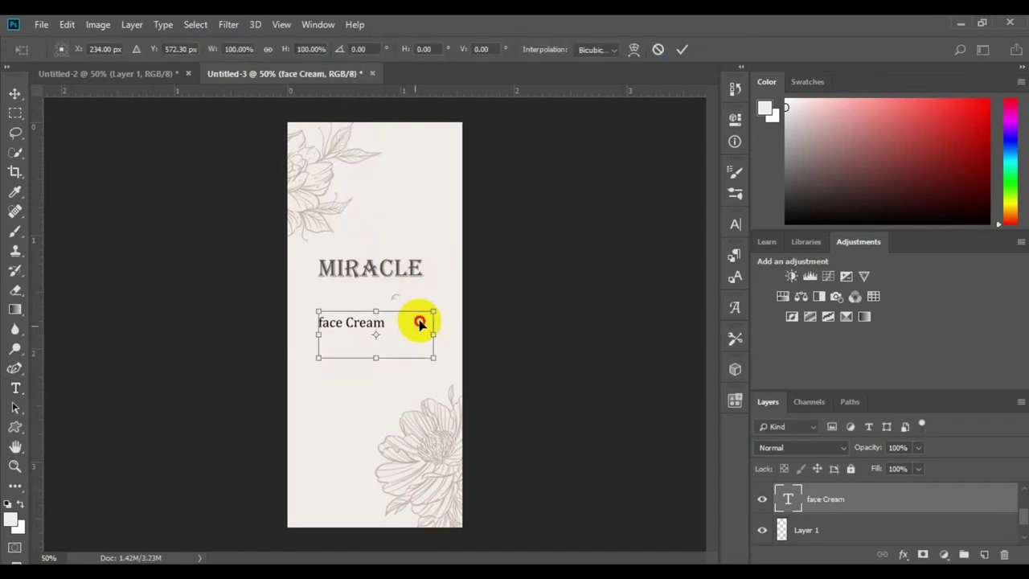
drag(420, 321, 436, 308)
click(683, 51)
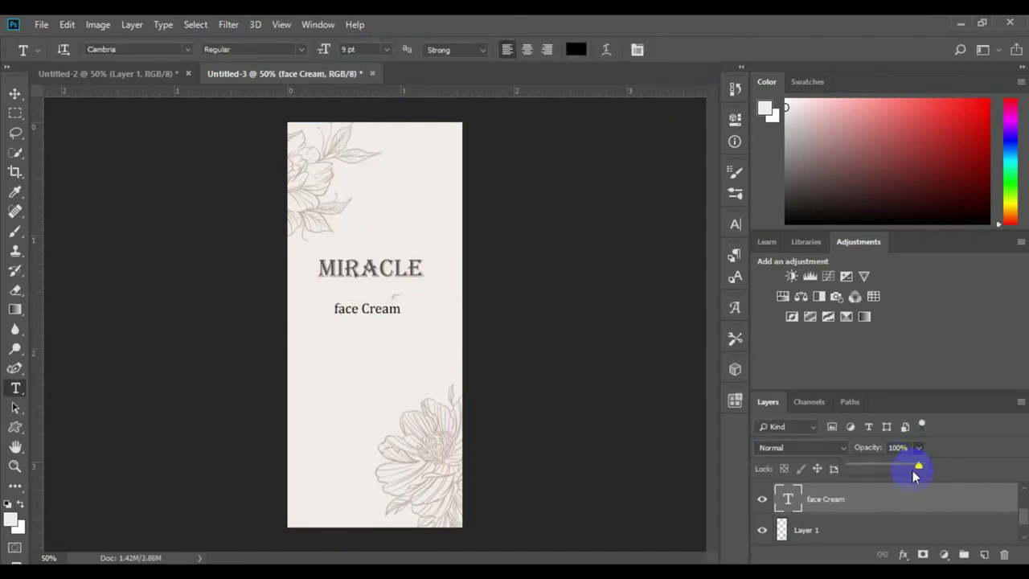
- Add the two-line text "Made in UK" and "With love and care" below "face Cream" and nudge it up and to the right
drag(311, 350, 452, 411)
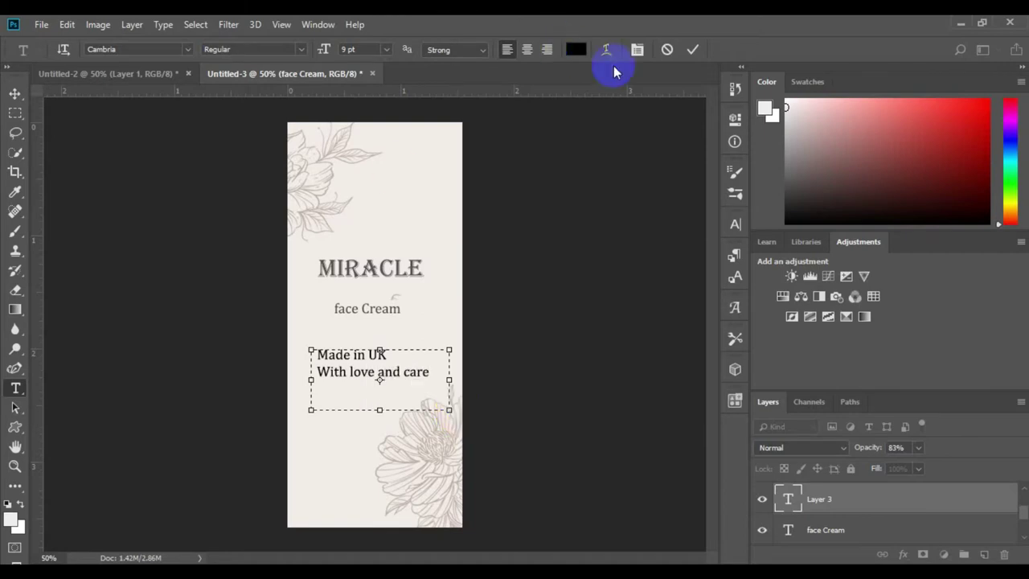
click(694, 52)
key(ctrl+t)
key(Up)
key(Up)
key(Up)
key(Up)
key(Up)
key(Up)
key(Up)
key(Up)
key(Up)
key(Up)
key(Up)
key(Up)
key(Up)
key(Up)
key(Up)
key(Up)
key(Up)
key(Up)
key(Right)
key(Right)
key(Right)
key(Right)
key(Right)
key(Right)
key(Right)
key(Right)
key(Right)
key(Right)
key(Right)
key(Right)
key(Right)
key(Right)
key(Right)
key(Right)
key(Right)
key(Right)
key(Up)
key(Up)
key(Up)
key(Up)
key(Up)
key(Up)
key(Up)
key(Up)
key(Up)
key(Up)
key(Up)
key(Up)
key(Up)
key(Up)
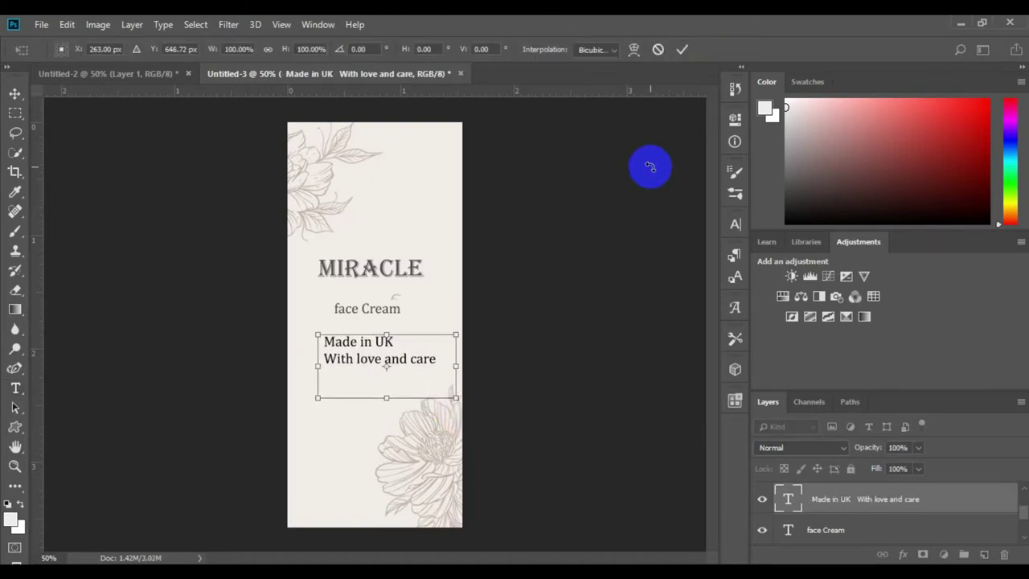
click(689, 53)
- Indent "Made in UK" above "With love and care", shift the text block left and lower its opacity to 86%
click(445, 377)
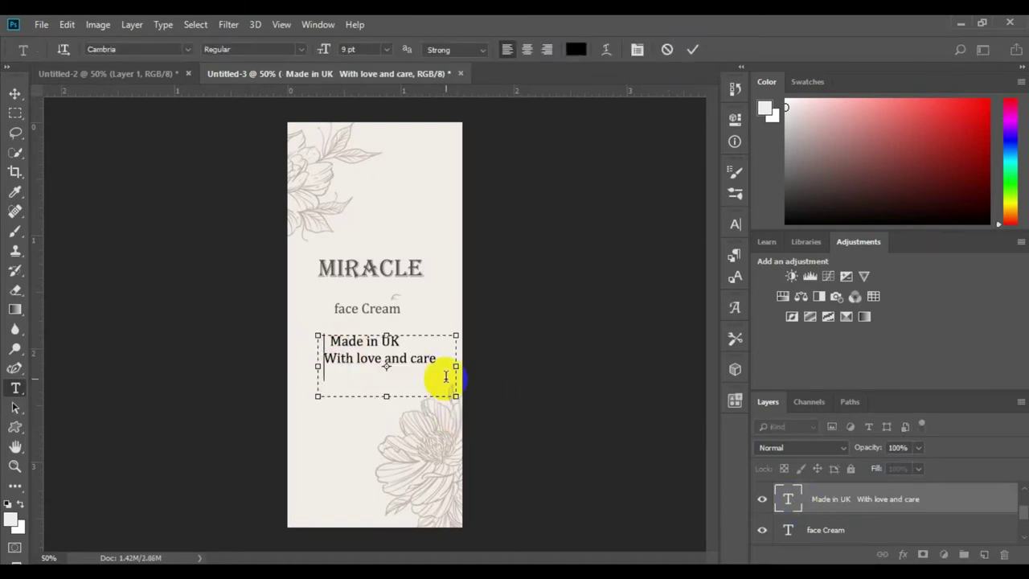
click(689, 53)
key(ctrl+t)
key(shift+Left)
key(shift+Left)
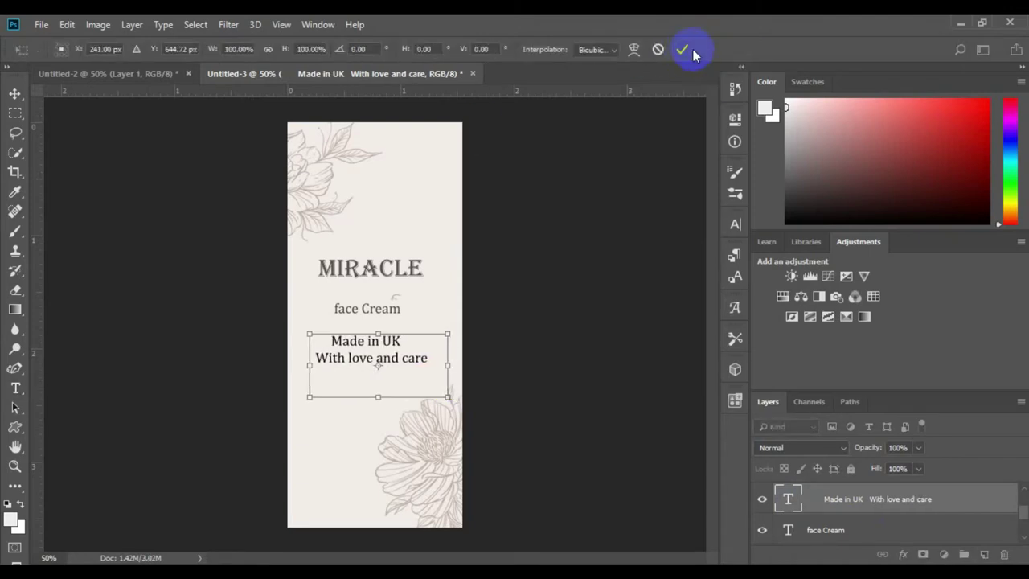
click(693, 49)
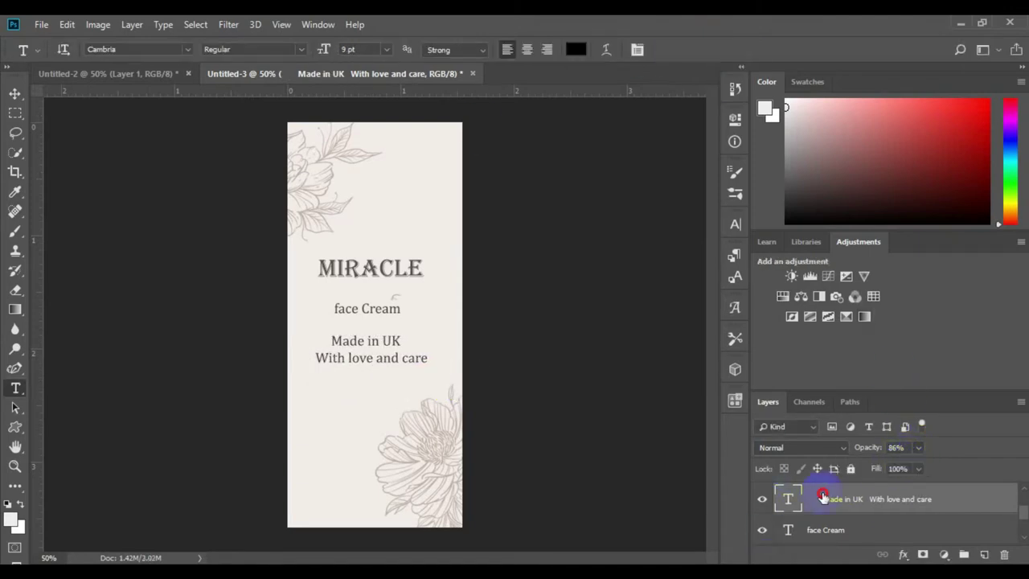
- Add the text "50 ml" beside the lower flower and set its opacity to 84%
drag(316, 396, 387, 432)
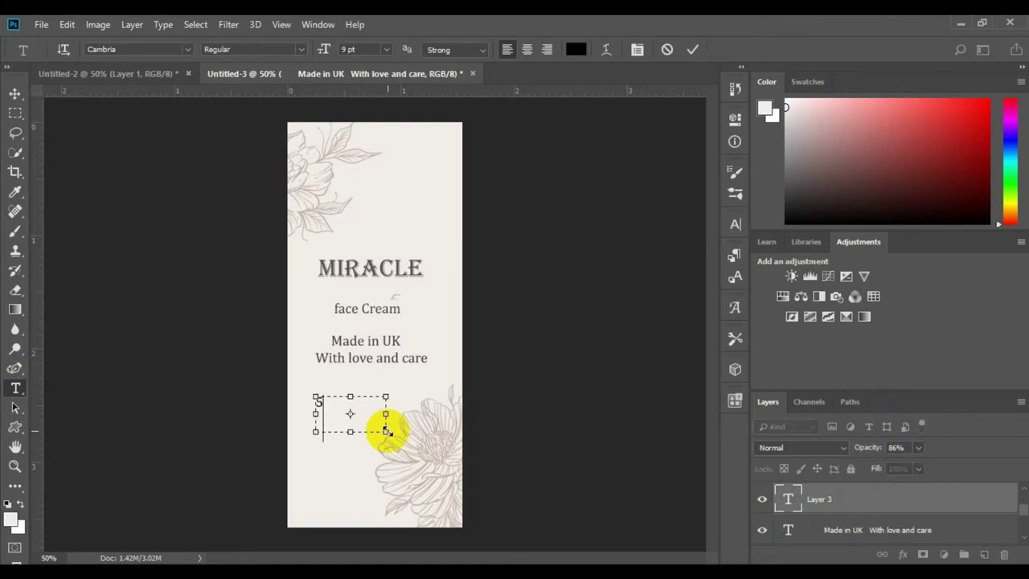
click(692, 49)
key(ctrl+t)
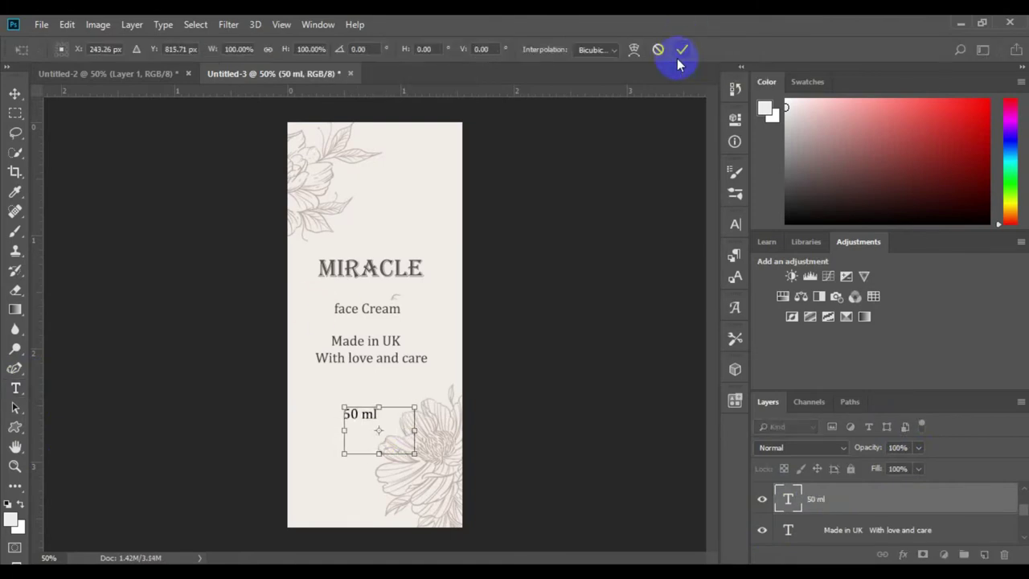
click(682, 51)
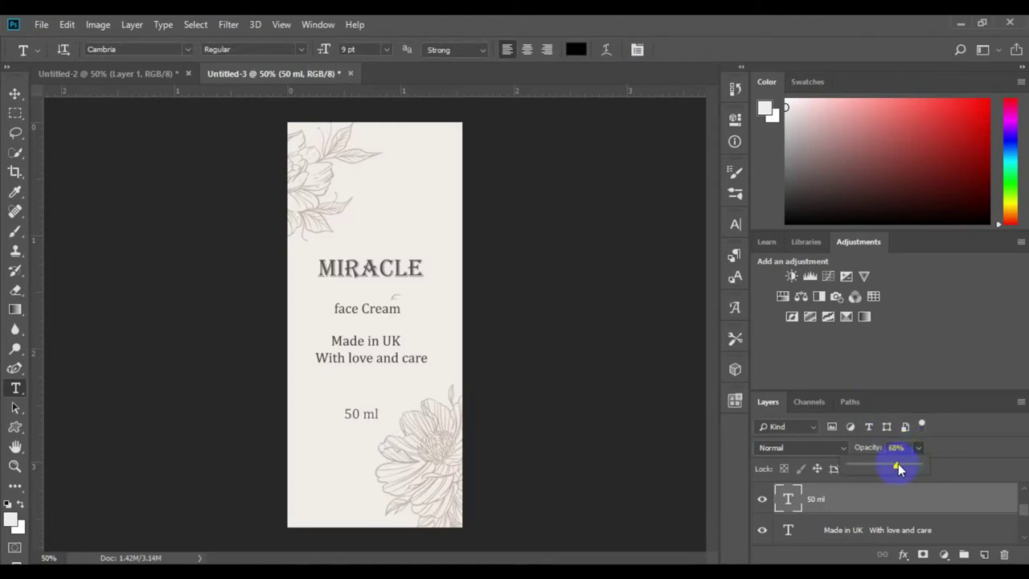
- Save the label as a JPEG file named "lable"
click(41, 25)
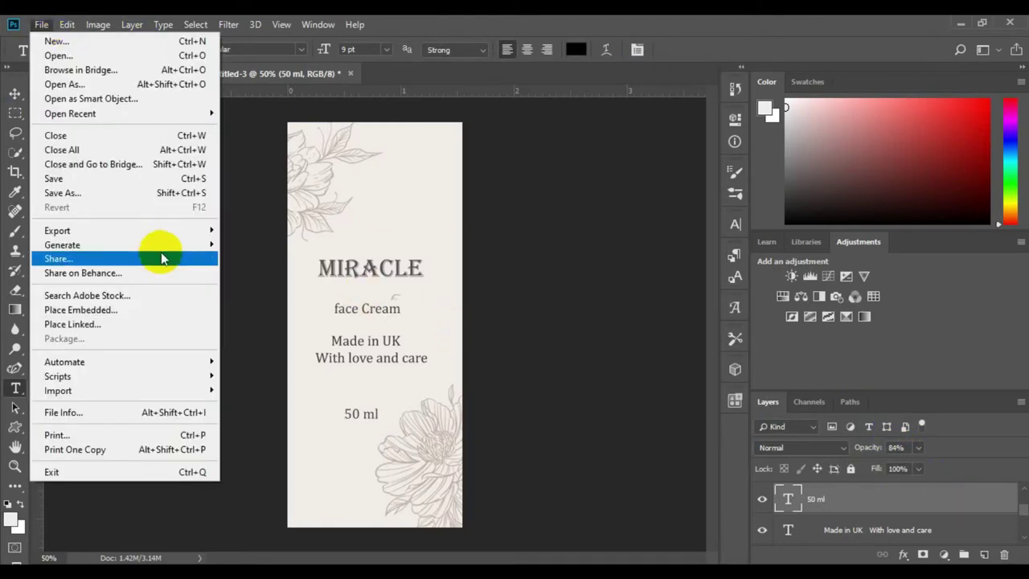
click(81, 193)
click(273, 395)
key(j)
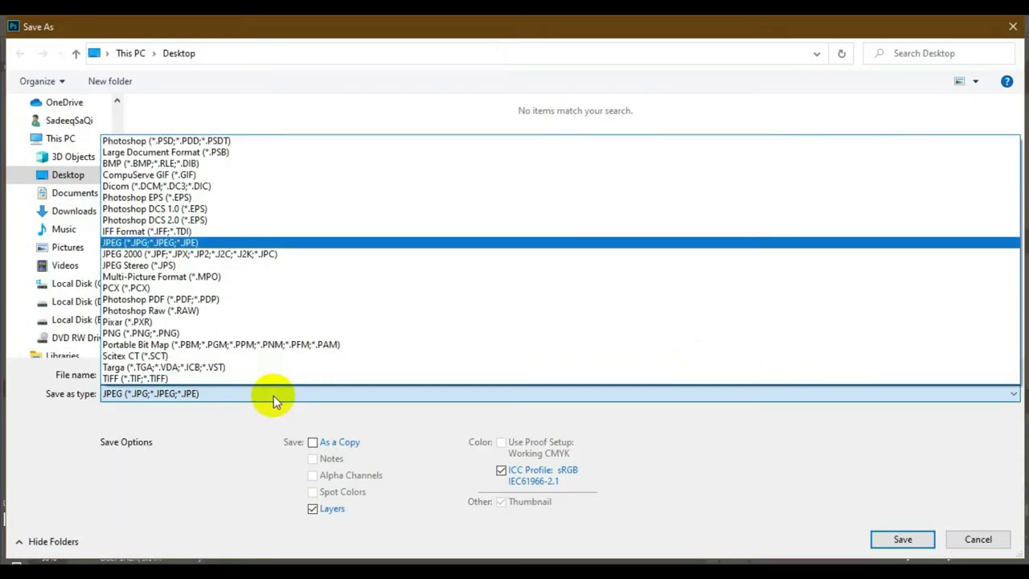
key(Return)
click(294, 373)
text(lable)
key(Return)
click(611, 134)
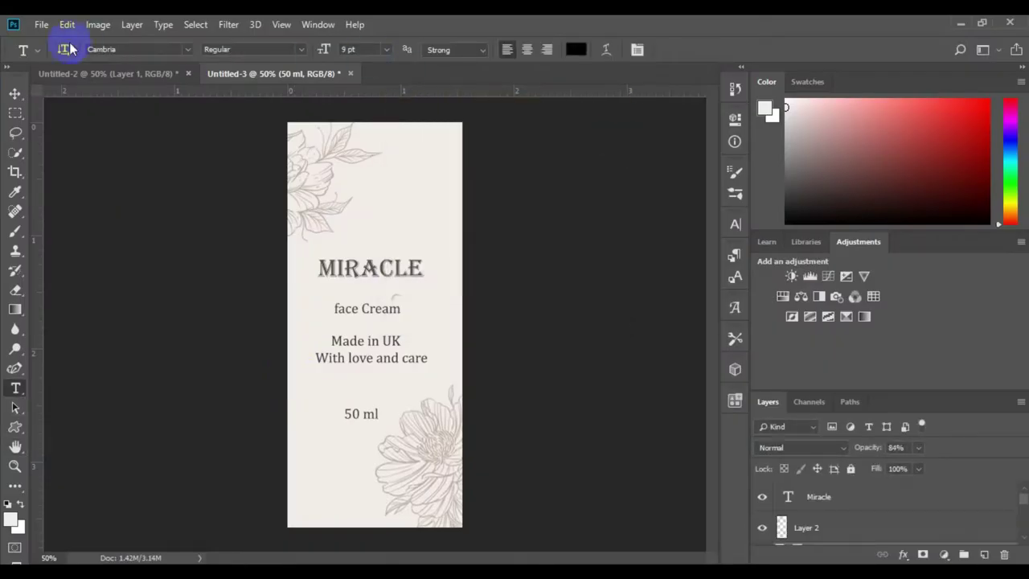
- Create a new 4.823 x 3.763 inch document at 300 pixels/inch in RGB Color with the custom cream background
click(45, 26)
click(79, 41)
key(ctrl+n)
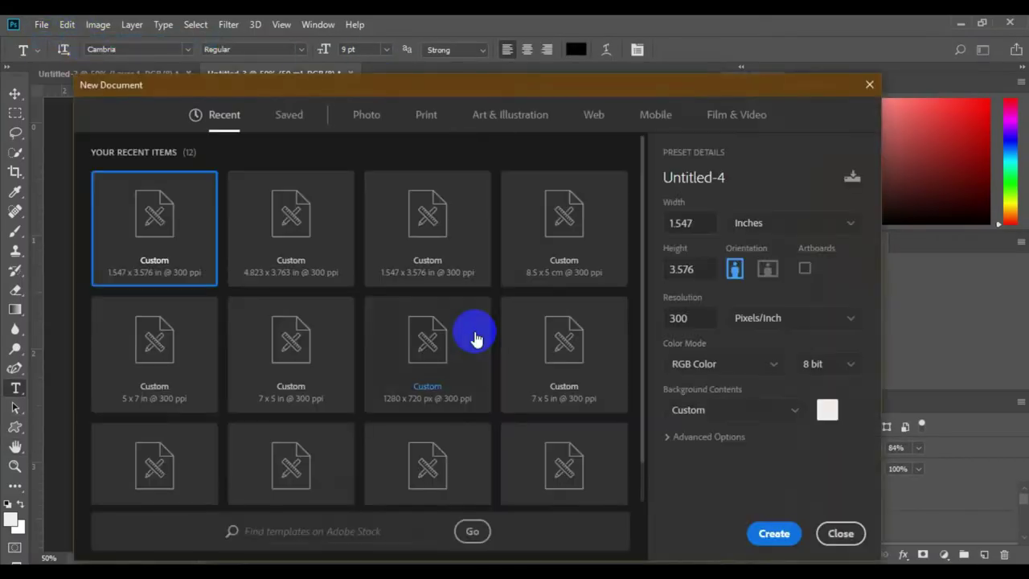
click(290, 231)
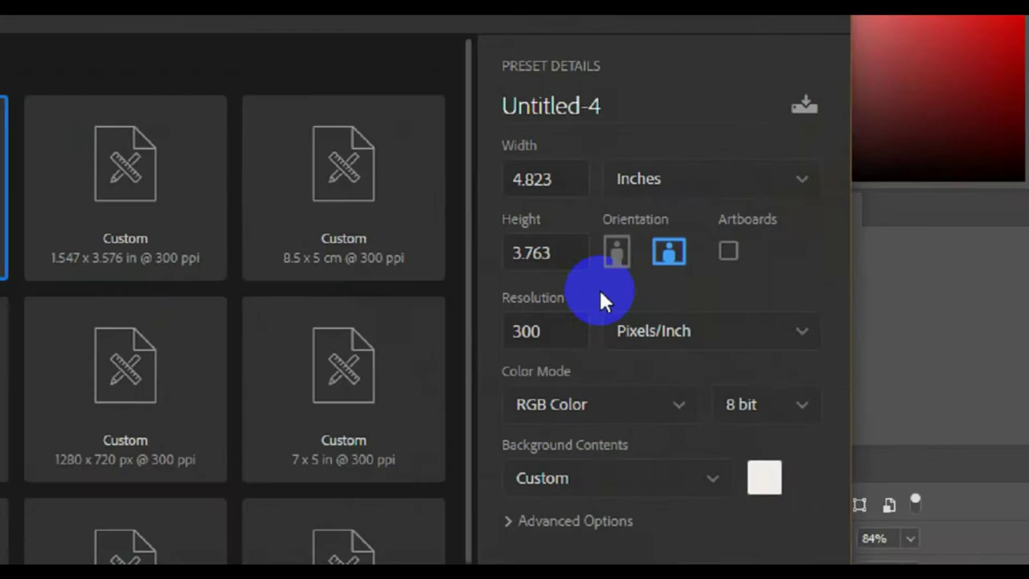
click(540, 181)
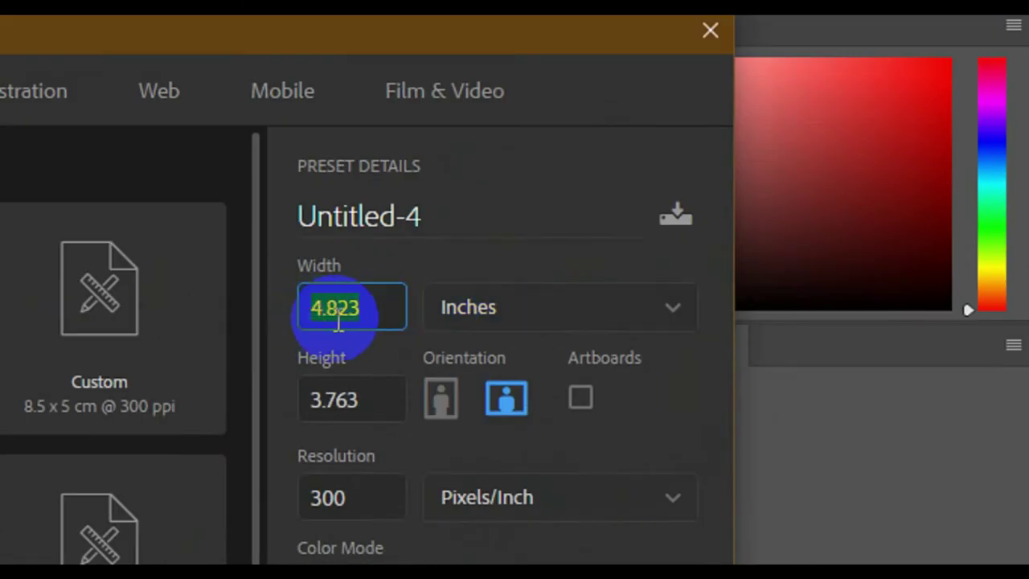
click(575, 252)
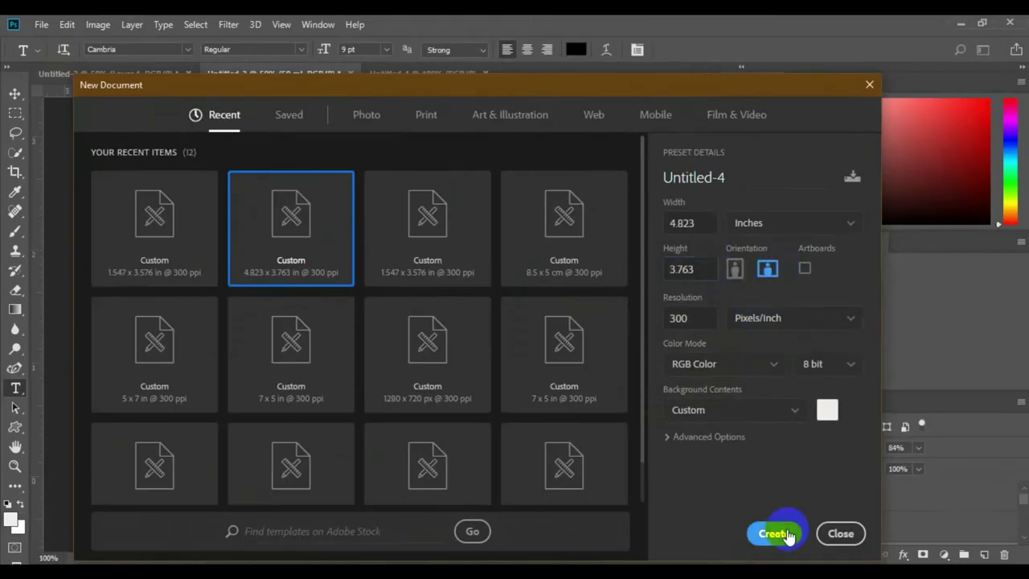
click(787, 534)
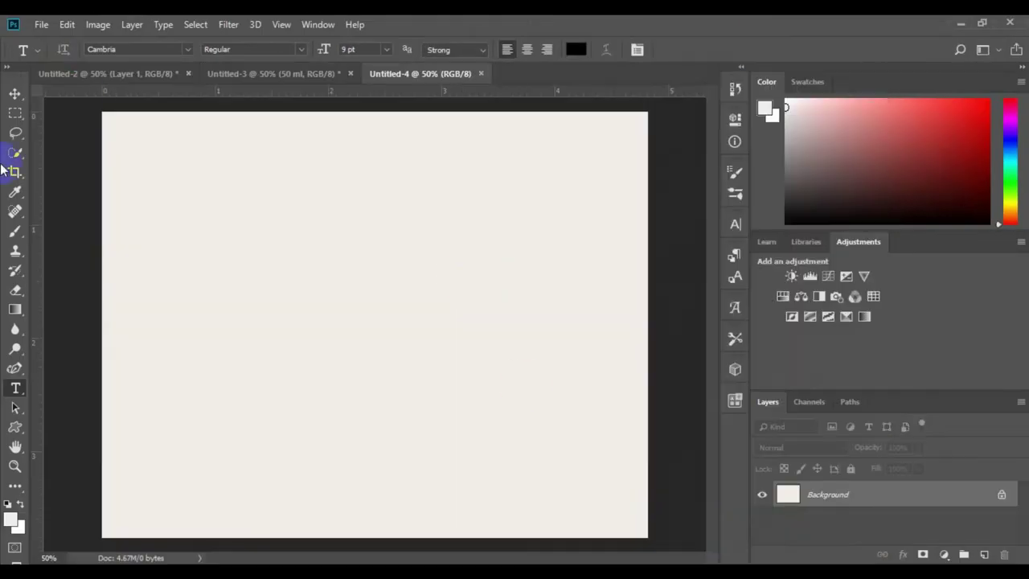
- Copy both flower drawings from the Untitled-3 label into Untitled-4, placing them in the upper-left and lower-right corners of the canvas
click(102, 74)
click(257, 74)
click(15, 94)
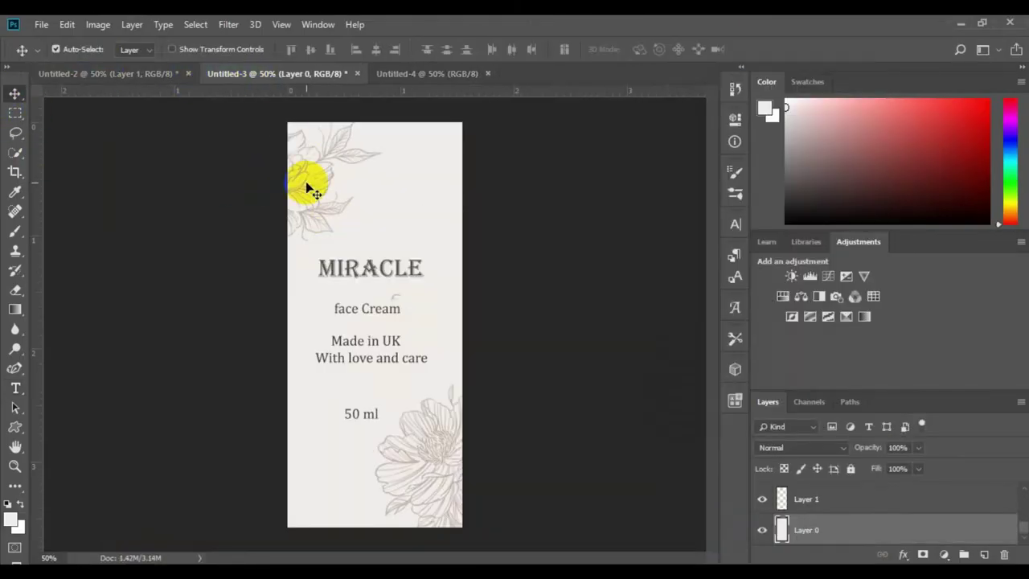
drag(308, 191, 191, 248)
key(ctrl+t)
click(682, 49)
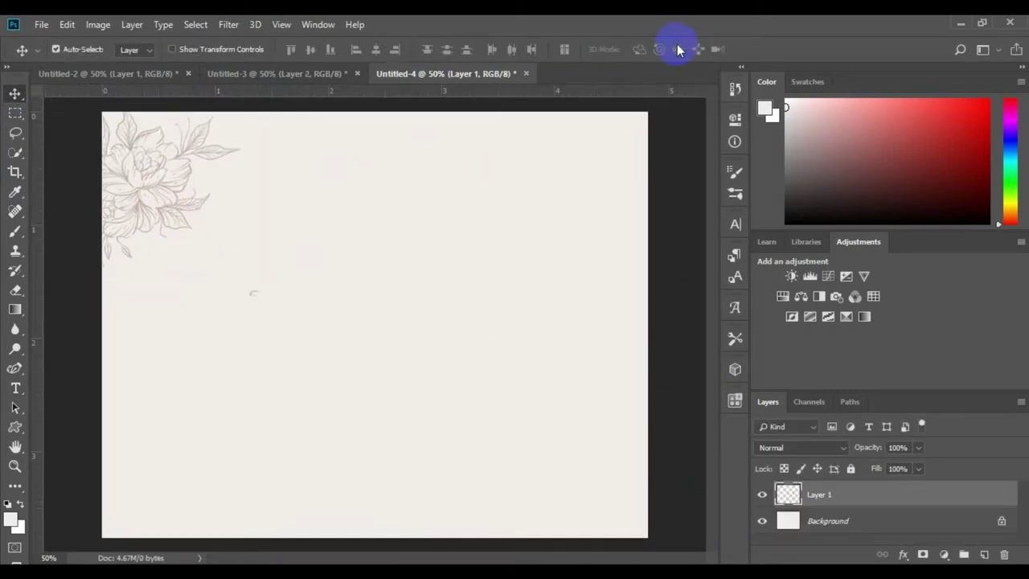
click(273, 74)
drag(420, 459, 609, 481)
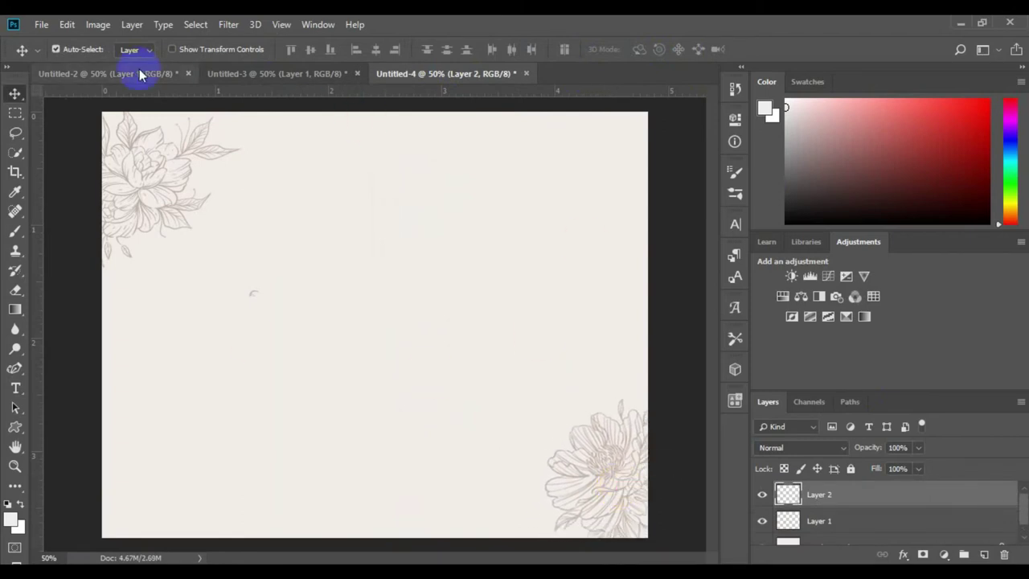
- Copy the "MIRACLE" title into Untitled-4, scale it to about 156% width and 115% height, and position it left of center
click(139, 74)
drag(362, 271, 406, 299)
key(ctrl+t)
drag(406, 299, 382, 300)
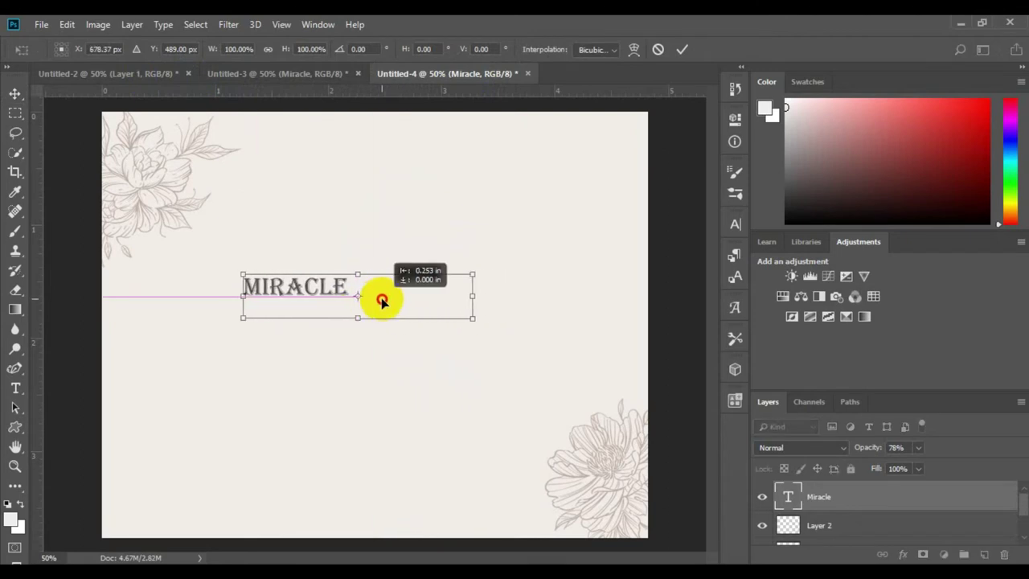
drag(473, 296, 601, 325)
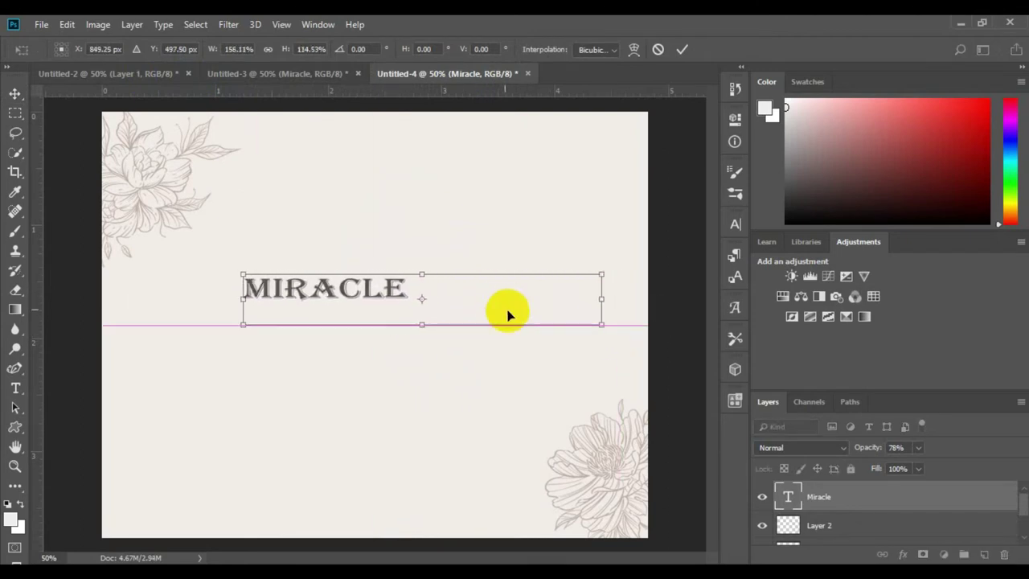
click(680, 50)
drag(454, 304, 328, 392)
key(ctrl+t)
click(683, 52)
- Copy the "face Cream" text and the "Made in UK / With love and care" text block into Untitled-4, stacked below "MIRACLE"
click(280, 76)
click(371, 310)
key(ctrl+t)
click(683, 51)
click(346, 74)
click(356, 361)
key(ctrl+t)
key(Return)
key(ctrl+t)
click(687, 53)
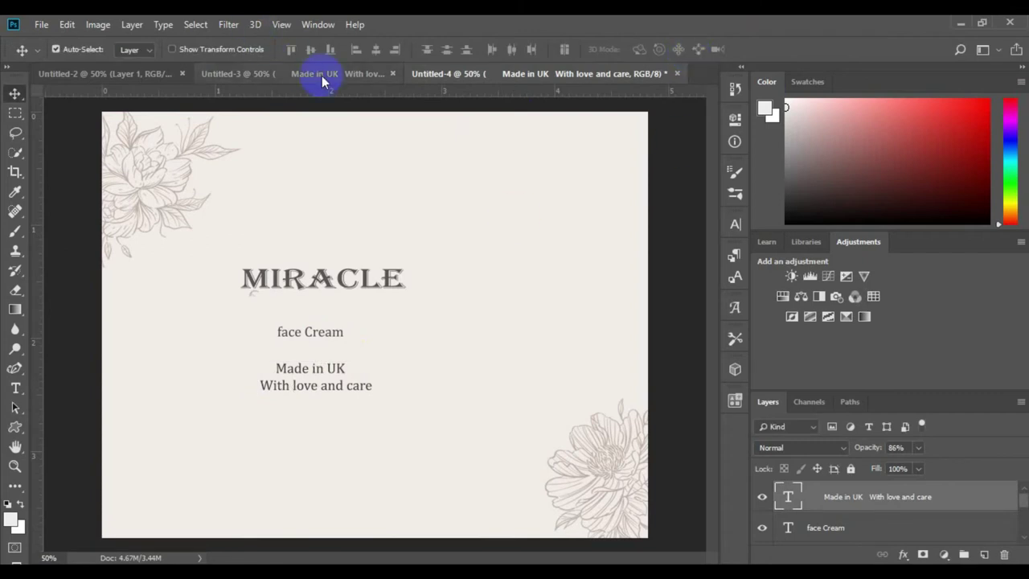
- Copy the "50 ml" text from Untitled-3 into Untitled-4, below "With love and care"
click(322, 73)
click(361, 411)
key(ctrl+t)
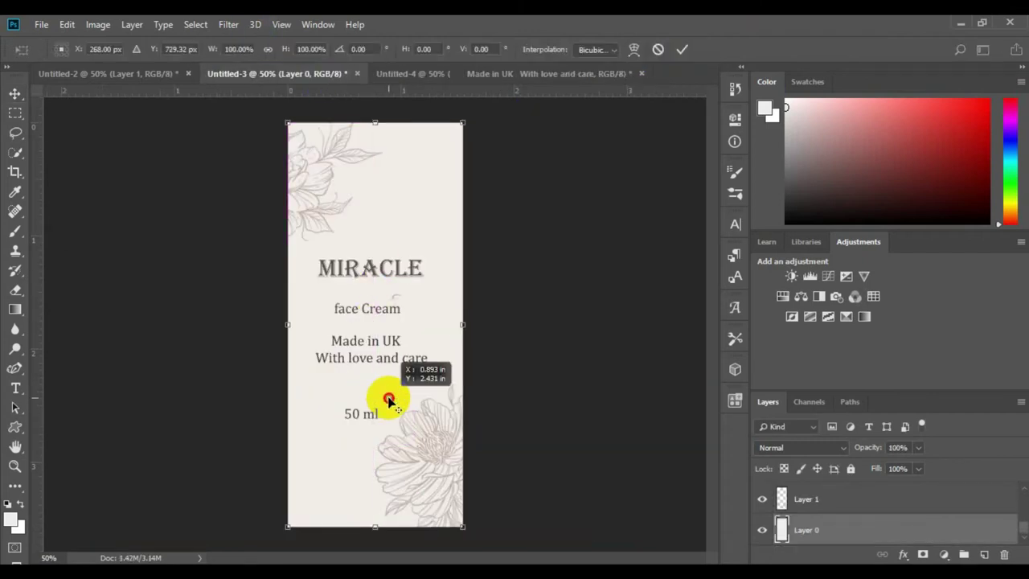
drag(389, 400, 329, 448)
key(ctrl+z)
scroll(855, 537, up, 5)
click(659, 50)
key(ctrl+t)
click(677, 51)
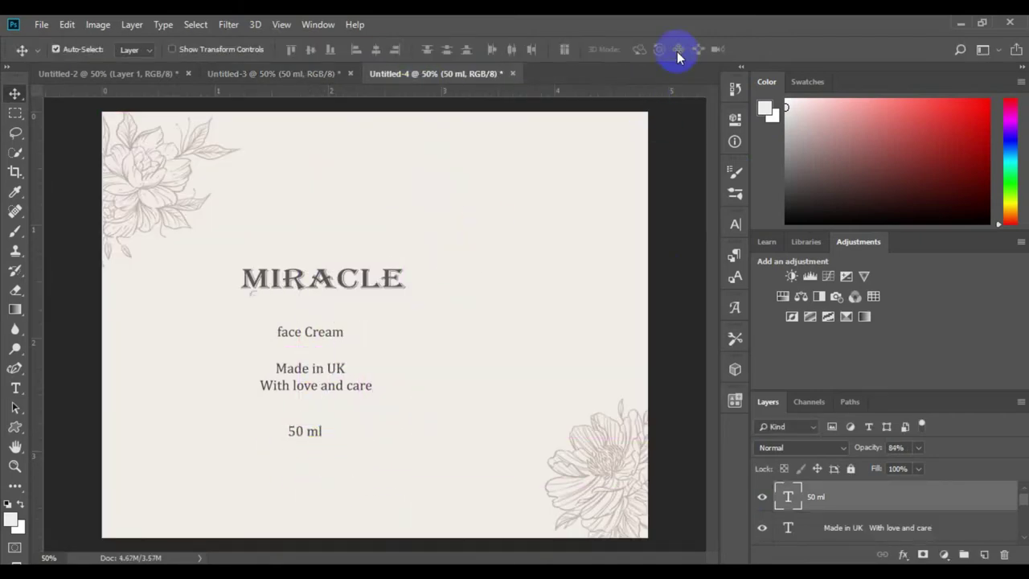
- Save the wide Untitled-4 label to the Desktop as a JPEG file at maximum quality 12
click(36, 25)
click(121, 192)
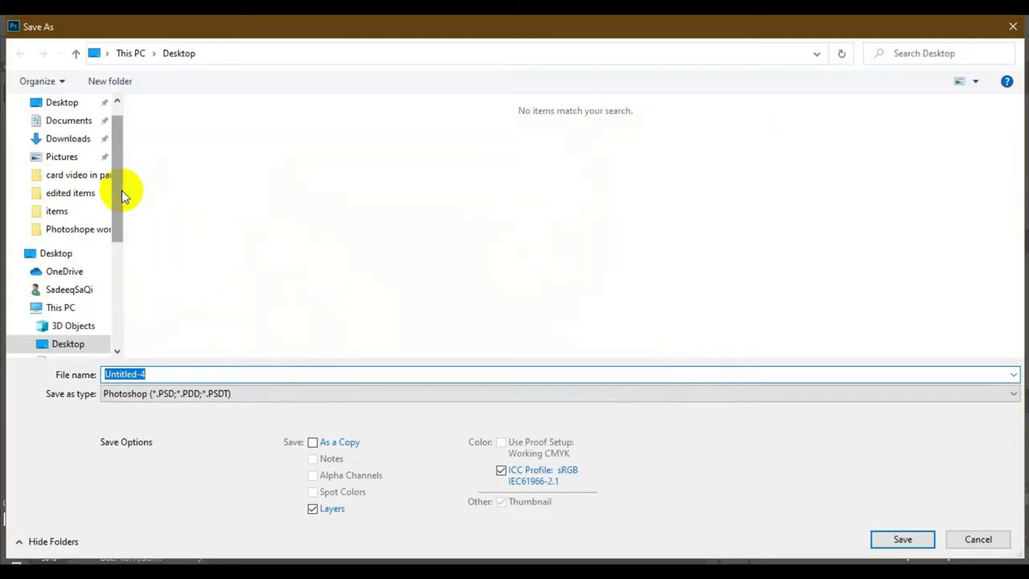
click(292, 398)
key(j)
click(303, 372)
click(896, 543)
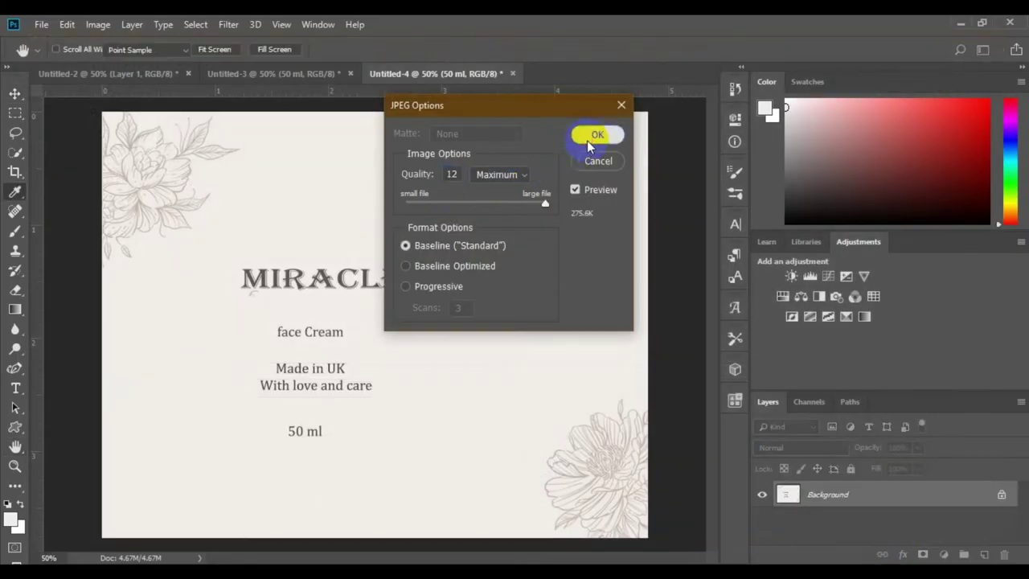
- Open the blank tube and jar mockup image 67018 as a separate document
drag(933, 263, 563, 74)
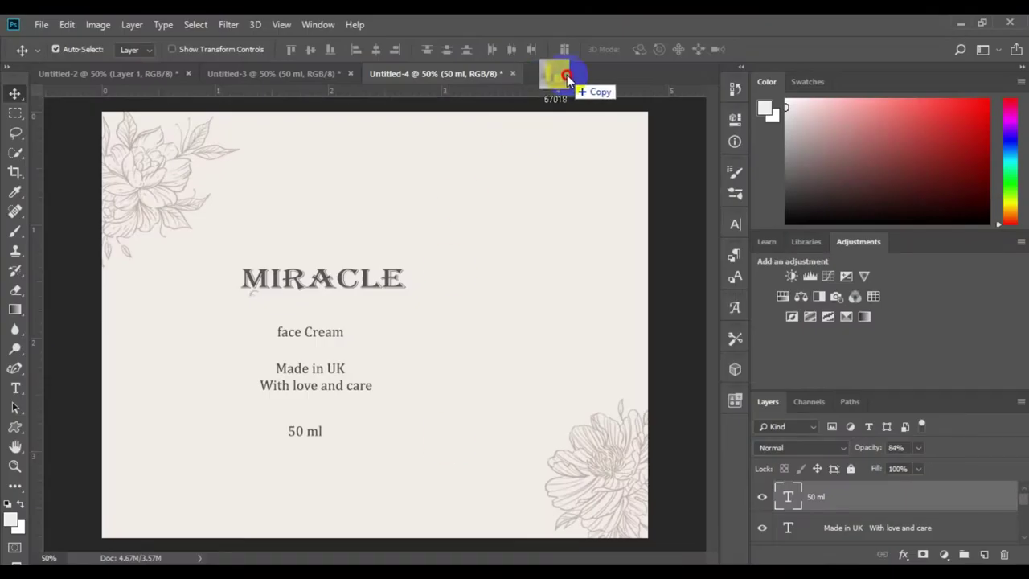
key(z)
click(242, 282)
click(246, 282)
right_click(248, 282)
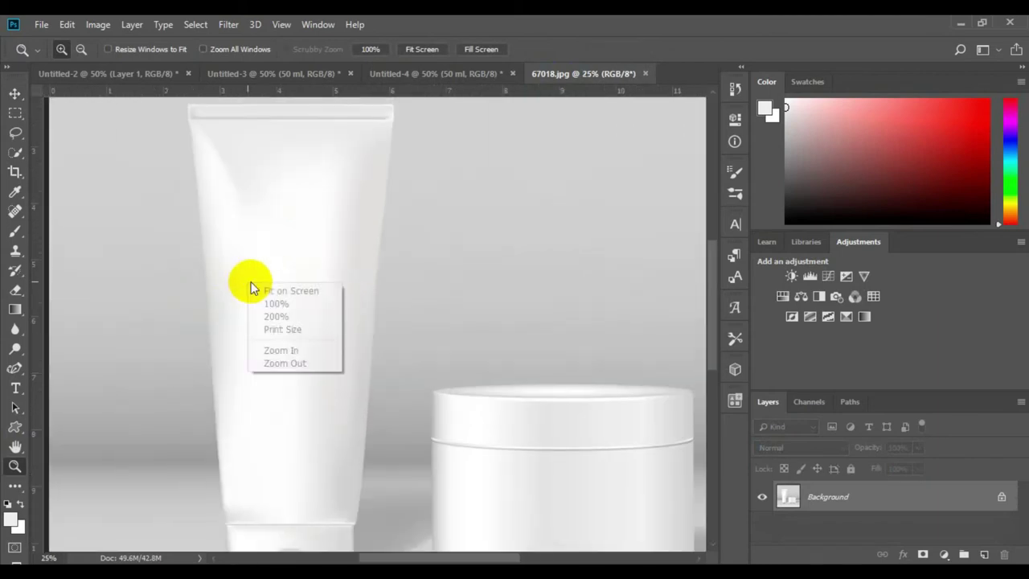
click(254, 290)
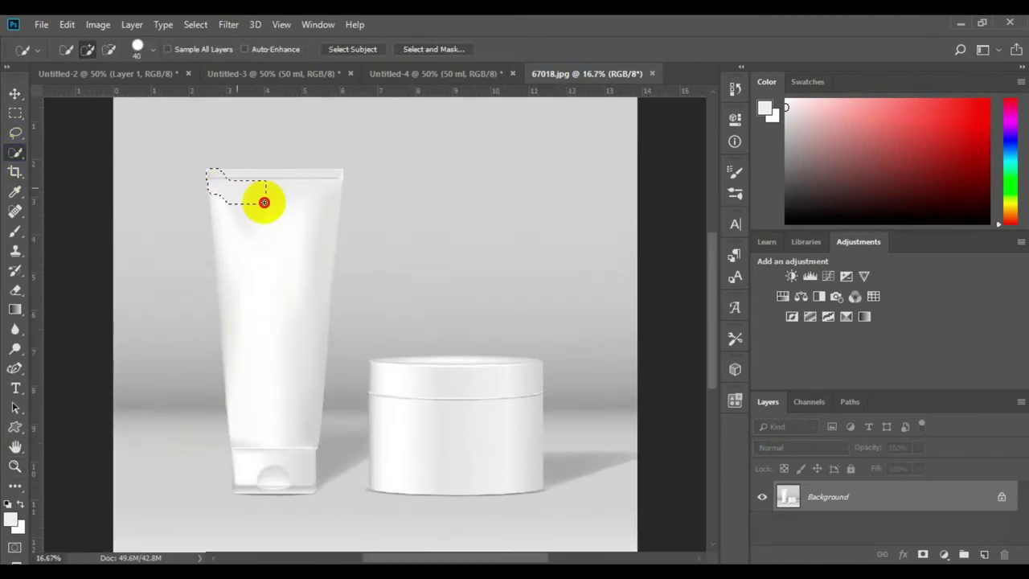
- Select the whole tube including its cap with the Quick Selection tool
click(294, 177)
click(244, 490)
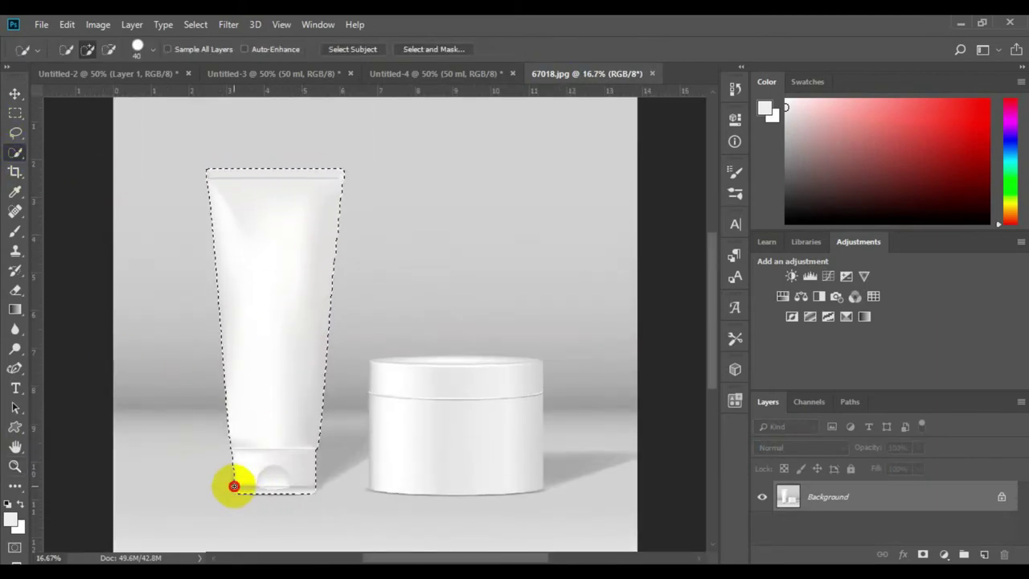
click(234, 486)
click(16, 467)
click(225, 450)
click(318, 424)
scroll(309, 333, up, 5)
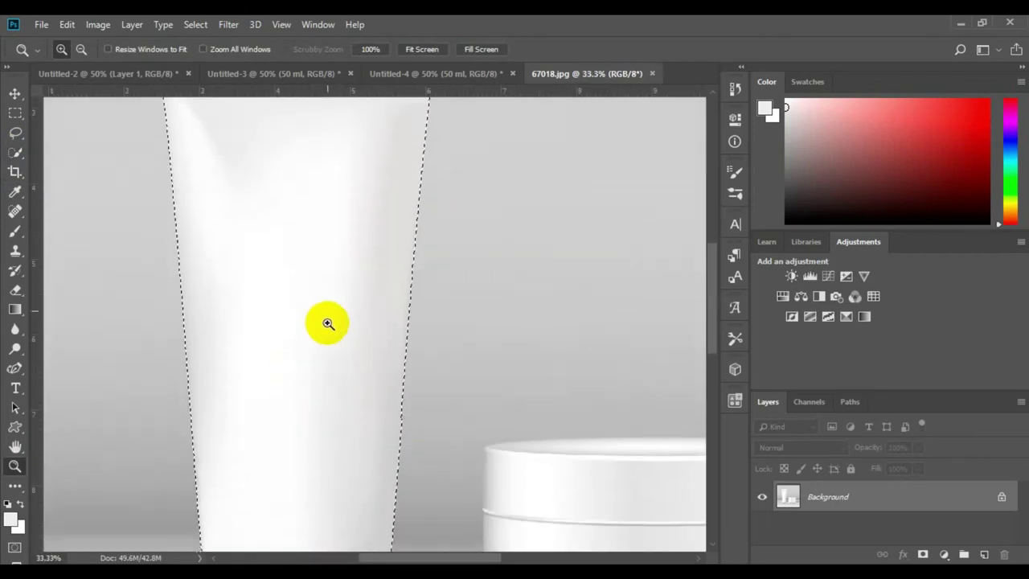
alt+click(306, 333)
right_click(329, 277)
click(332, 283)
- Copy the selected tube to a new layer named "tube layer" and hide the Background layer
key(ctrl+j)
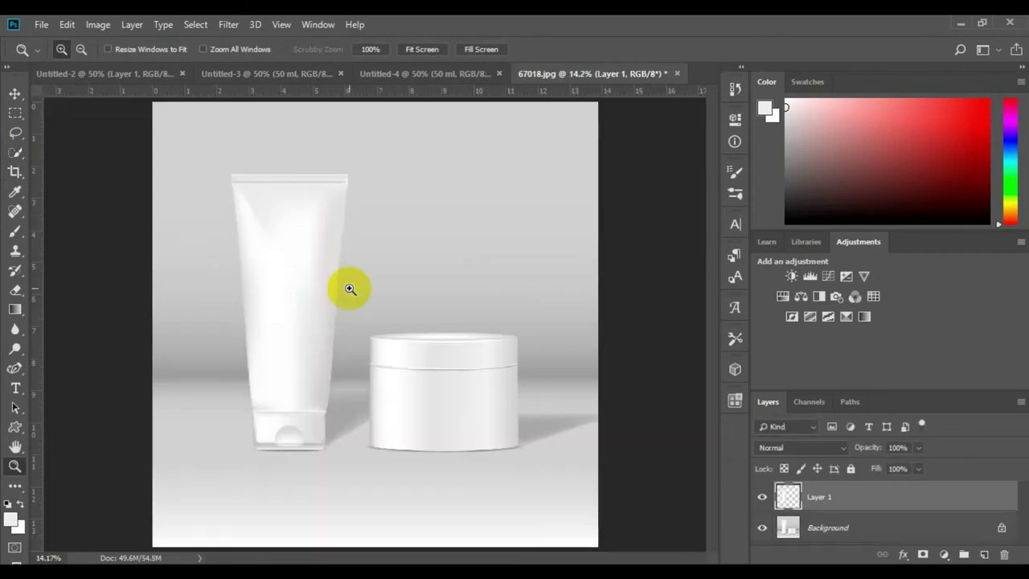
click(869, 530)
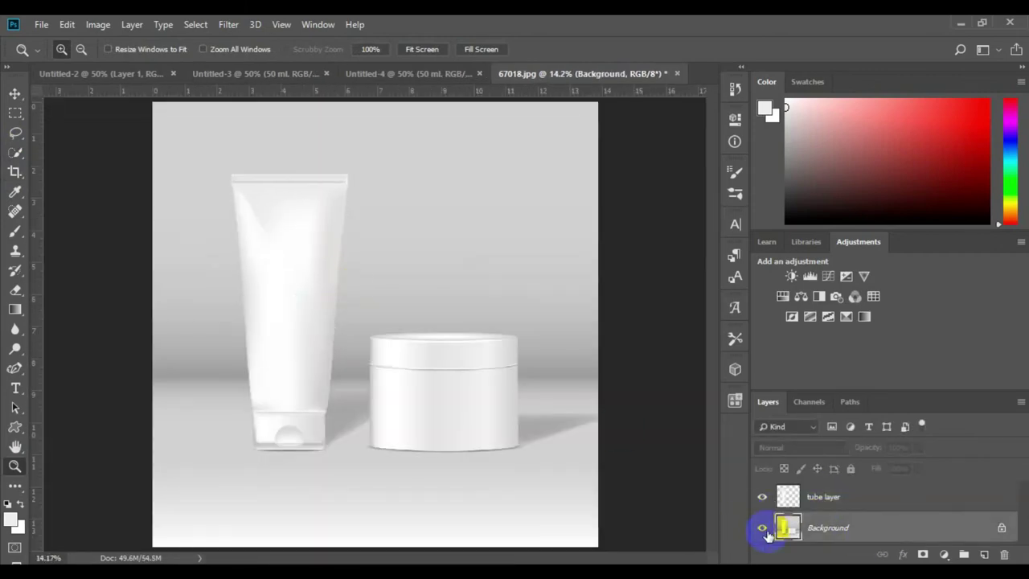
click(762, 528)
- Place the "tube" label image over the tube and move its layer above "tube layer"
click(959, 25)
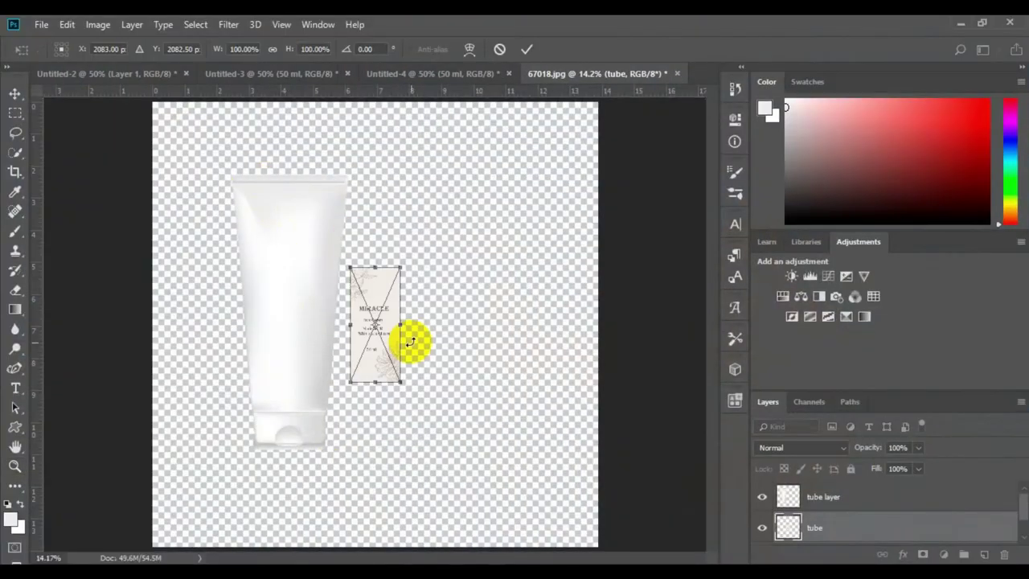
drag(408, 340, 312, 262)
key(Return)
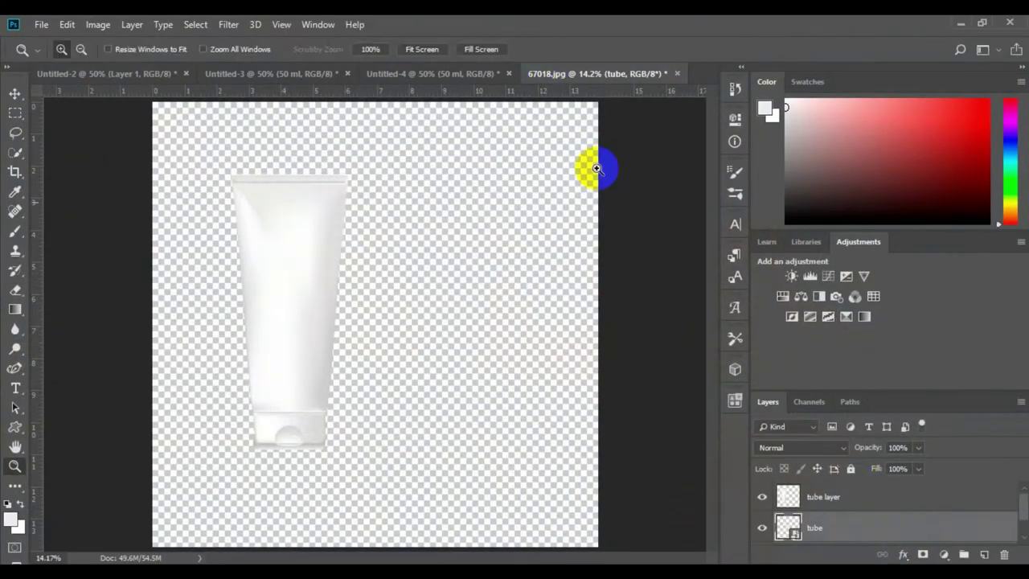
drag(868, 529, 845, 487)
- Scale the label to about 3.74 x 8.7 inches to cover the tube and set its blend mode to Multiply
key(ctrl+t)
drag(315, 303, 350, 451)
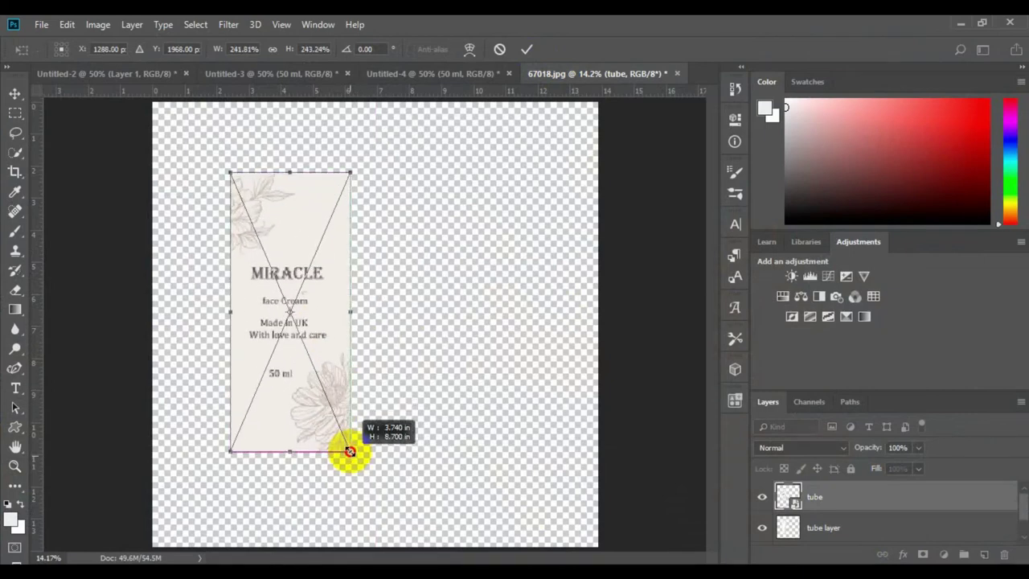
click(836, 448)
click(864, 141)
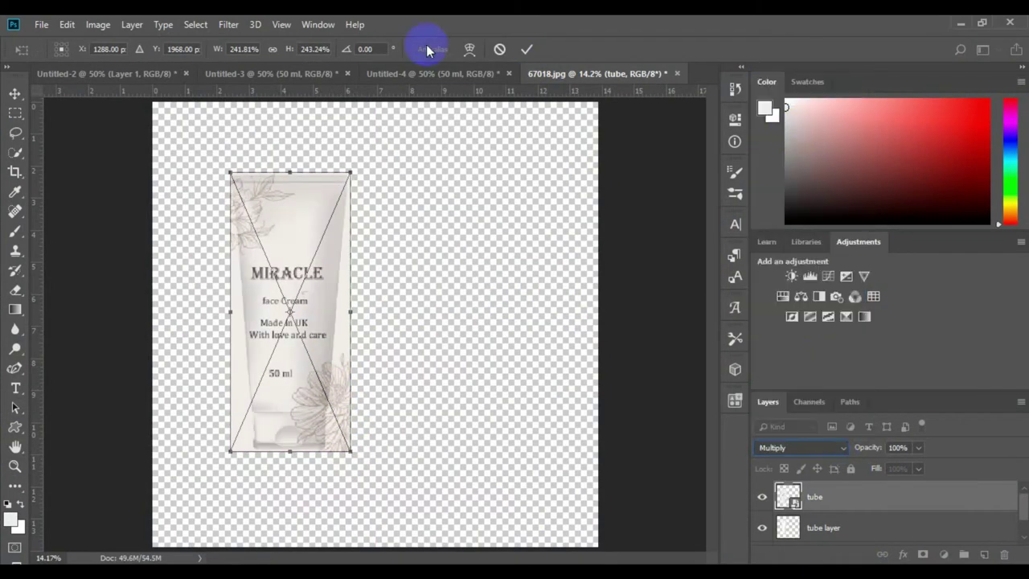
click(524, 53)
- Warp the label's lower right corner and right edge inward to follow the tube's tapered side
key(z)
click(281, 316)
key(ctrl+t)
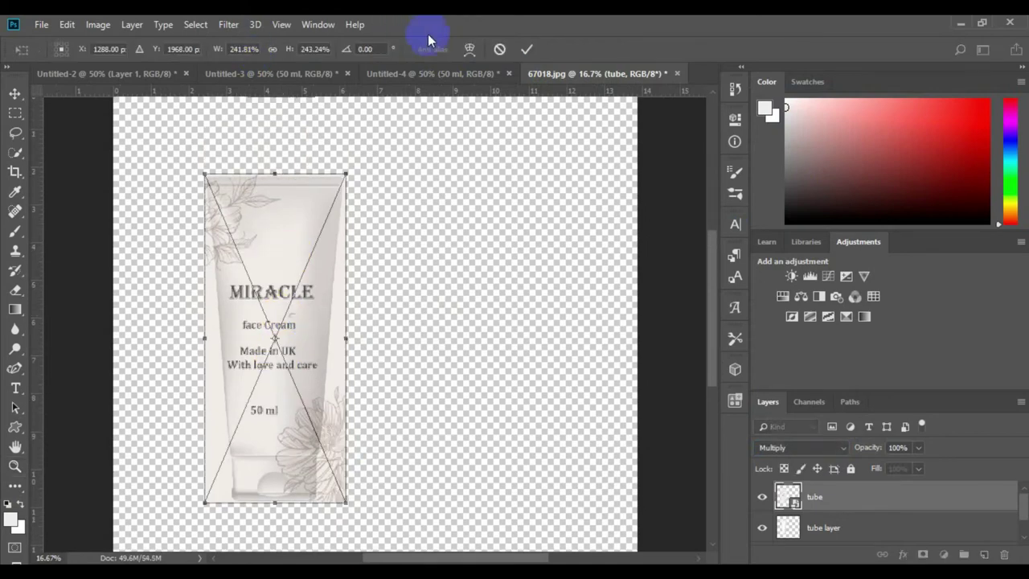
click(470, 49)
drag(356, 491, 320, 500)
drag(338, 394, 312, 390)
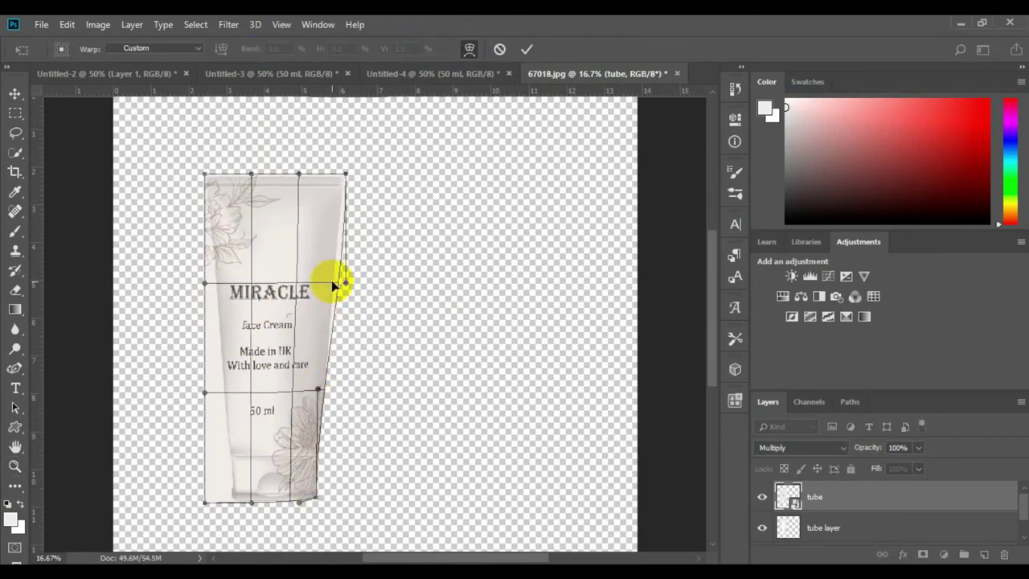
- Warp the label's left edge and corners to match the tube's left side, and apply the warp
drag(207, 504, 220, 496)
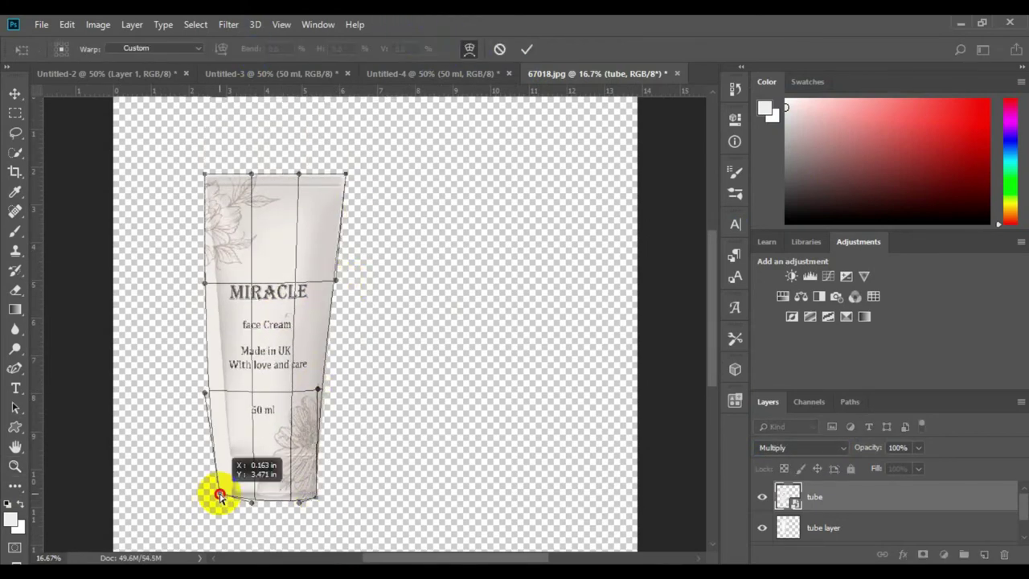
drag(209, 400, 235, 415)
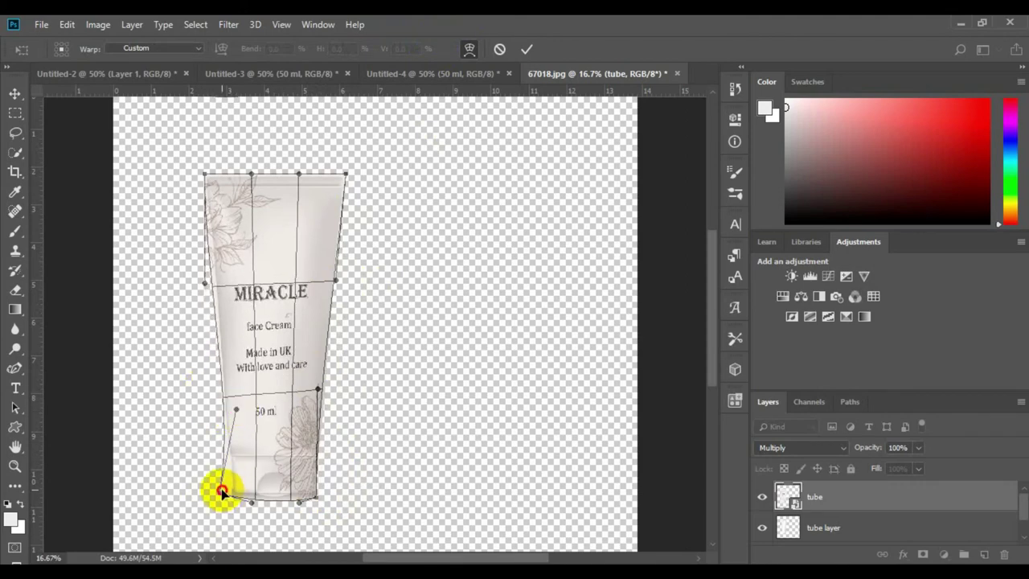
drag(222, 490, 234, 492)
drag(206, 283, 226, 287)
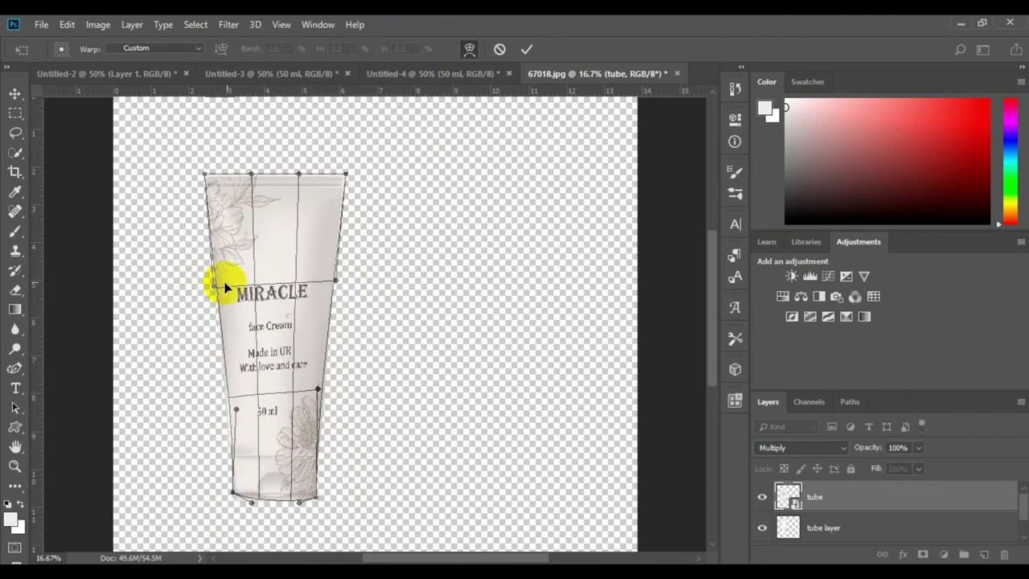
drag(204, 174, 205, 177)
click(527, 49)
- Clip the "tube" label layer to "tube layer" with a clipping mask
key(z)
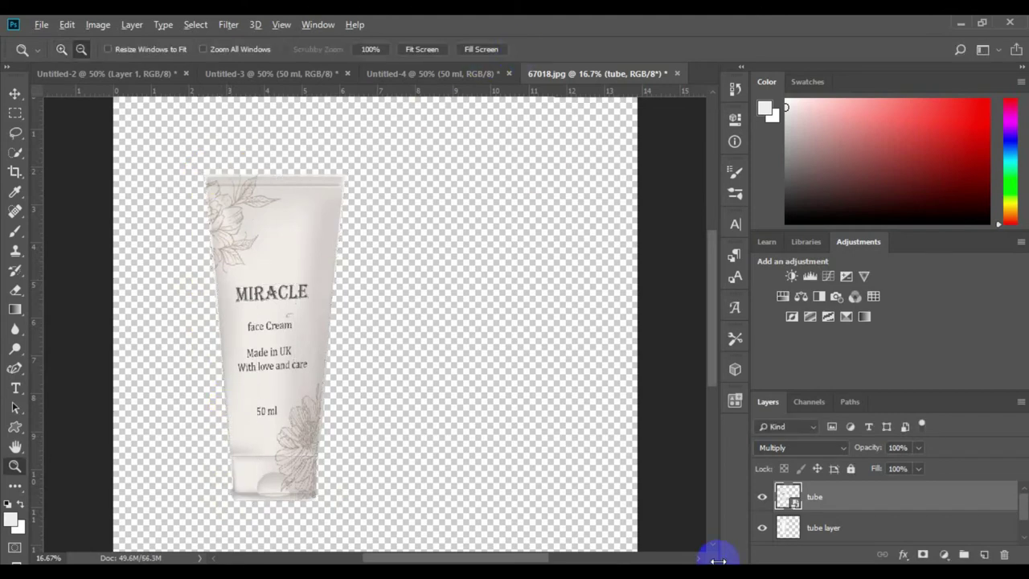
click(266, 294)
scroll(277, 298, down, 3)
right_click(288, 281)
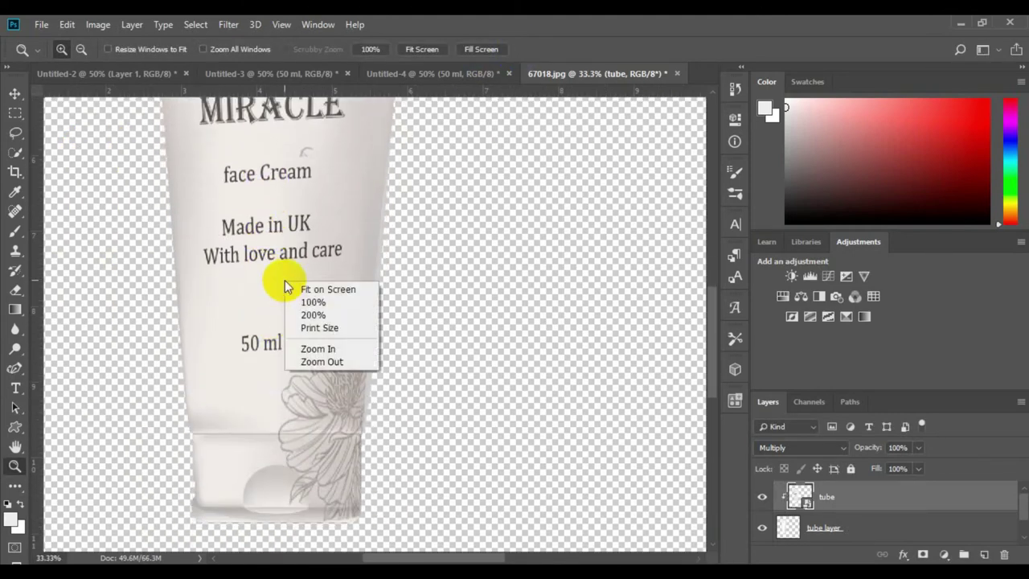
click(302, 287)
click(303, 288)
right_click(321, 287)
click(335, 294)
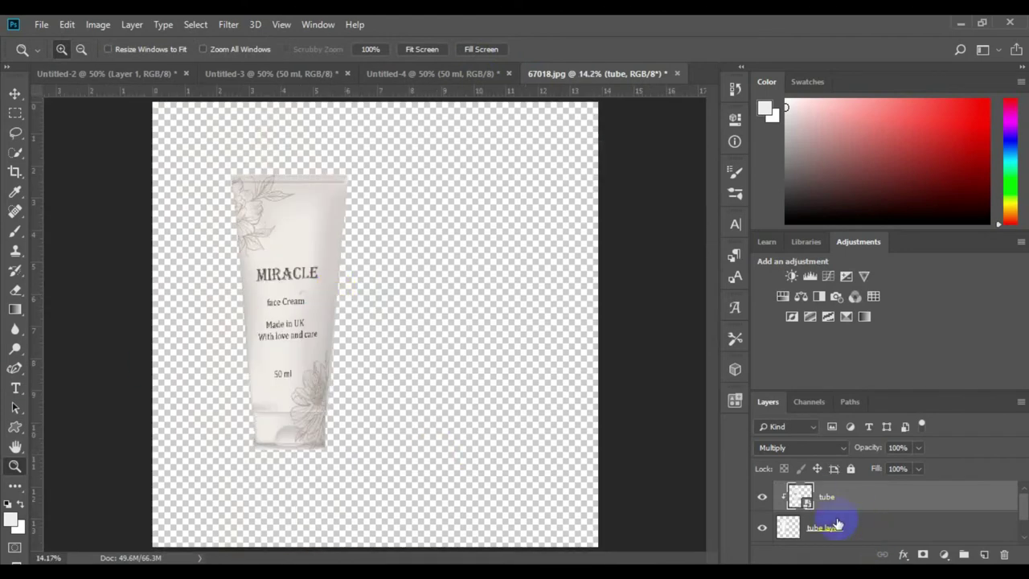
- Show the Background layer again and make it the active layer
scroll(837, 524, down, 2)
click(763, 529)
scroll(815, 515, up, 2)
scroll(816, 518, down, 2)
click(821, 528)
click(443, 445)
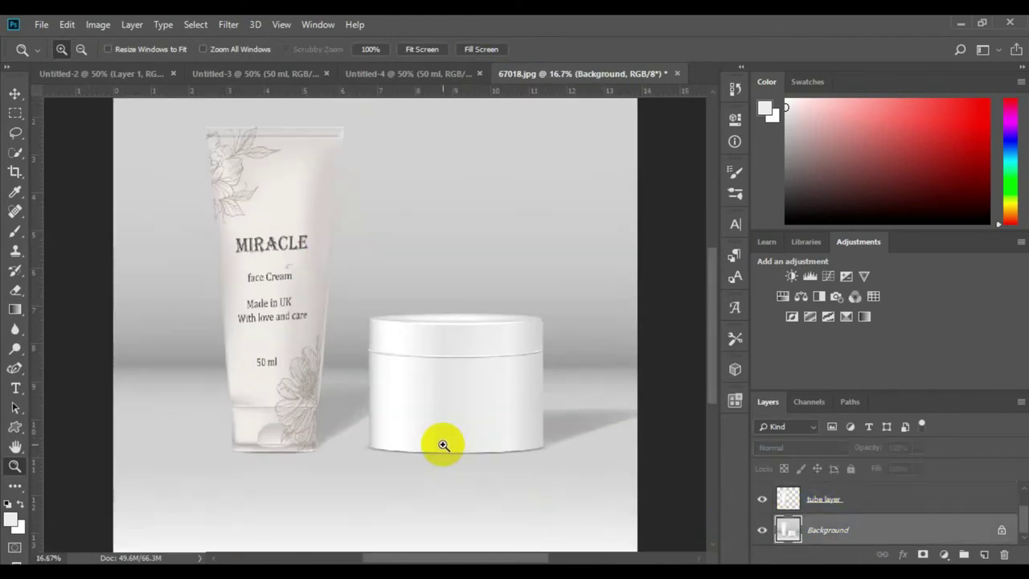
- Select the white jar on the Background layer with the Quick Selection tool
click(443, 445)
drag(426, 556, 448, 555)
click(16, 152)
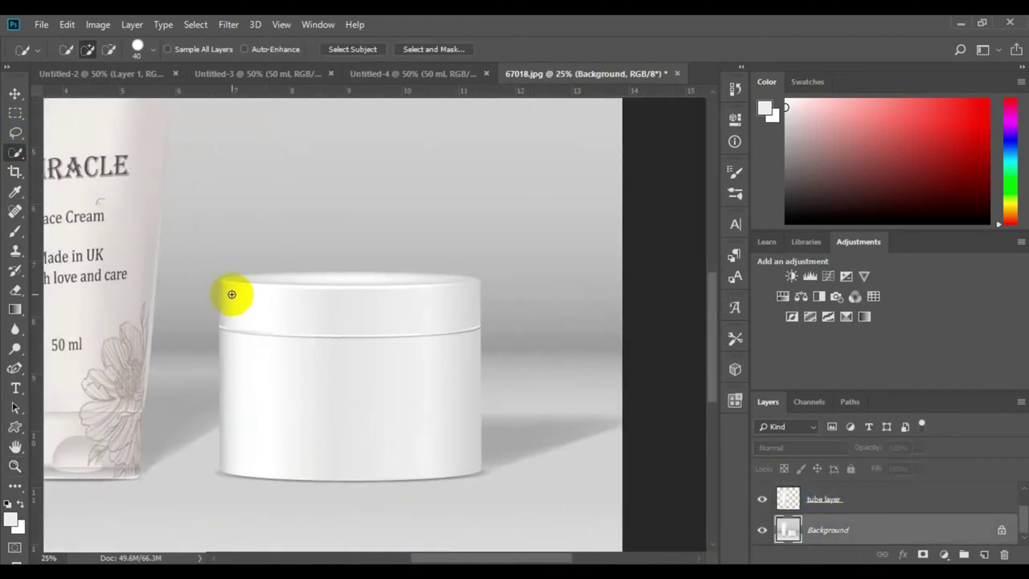
click(222, 462)
click(219, 408)
click(220, 363)
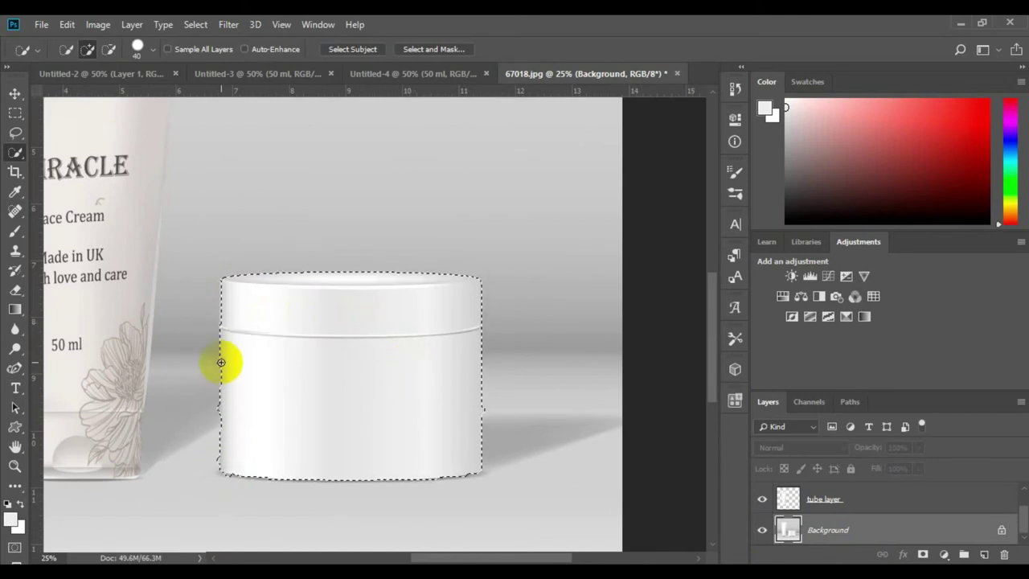
- Refine the selection along the jar's left edge and copy the jar to a new layer
click(223, 301)
mouse_move(218, 448)
mouse_down()
mouse_move(215, 363)
mouse_move(217, 410)
mouse_up()
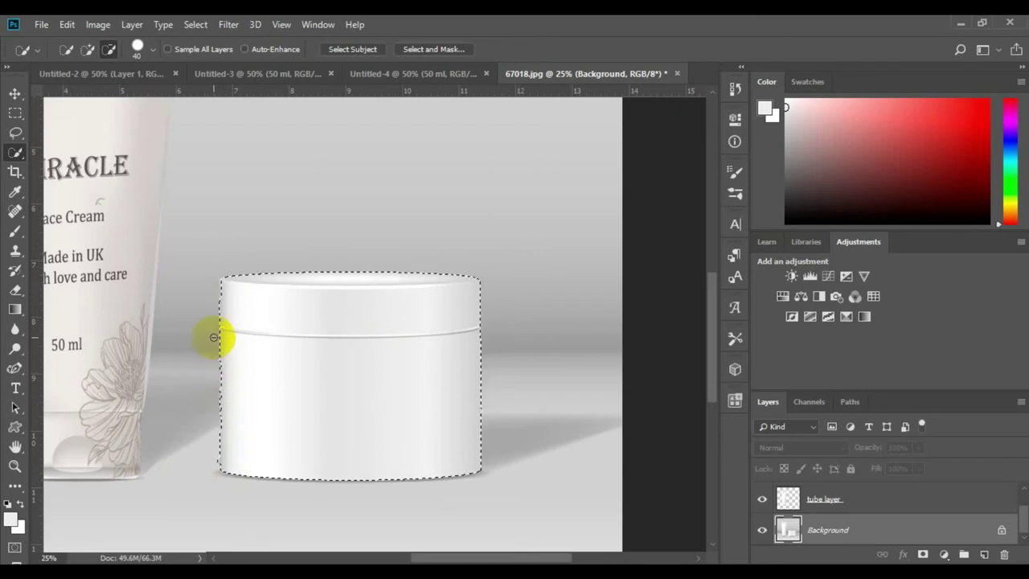
click(226, 305)
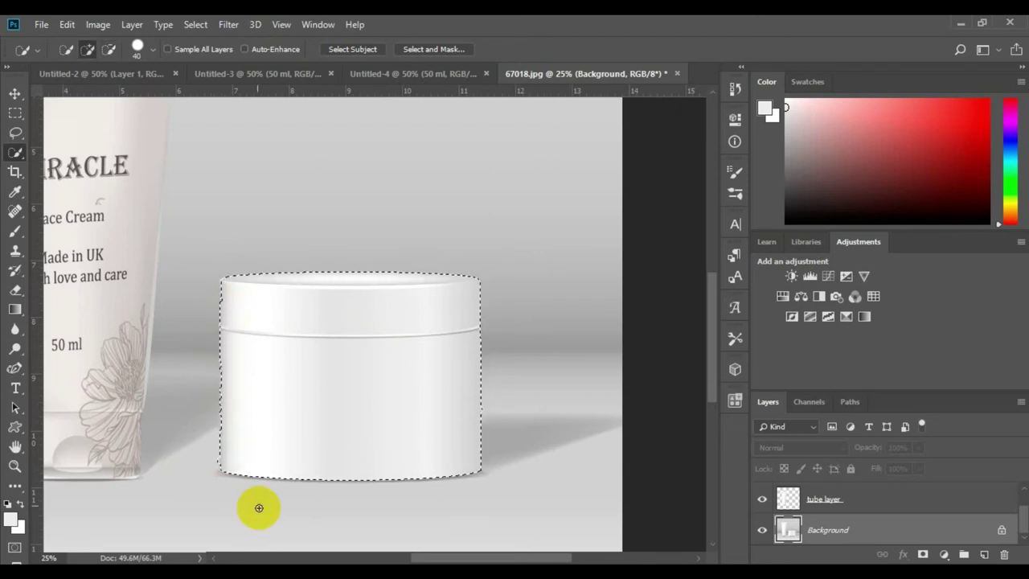
alt+click(211, 461)
key(ctrl+j)
- Hide the "tube", "tube layer" and Background layers, leaving only the jar copy on Layer 1 visible
click(758, 498)
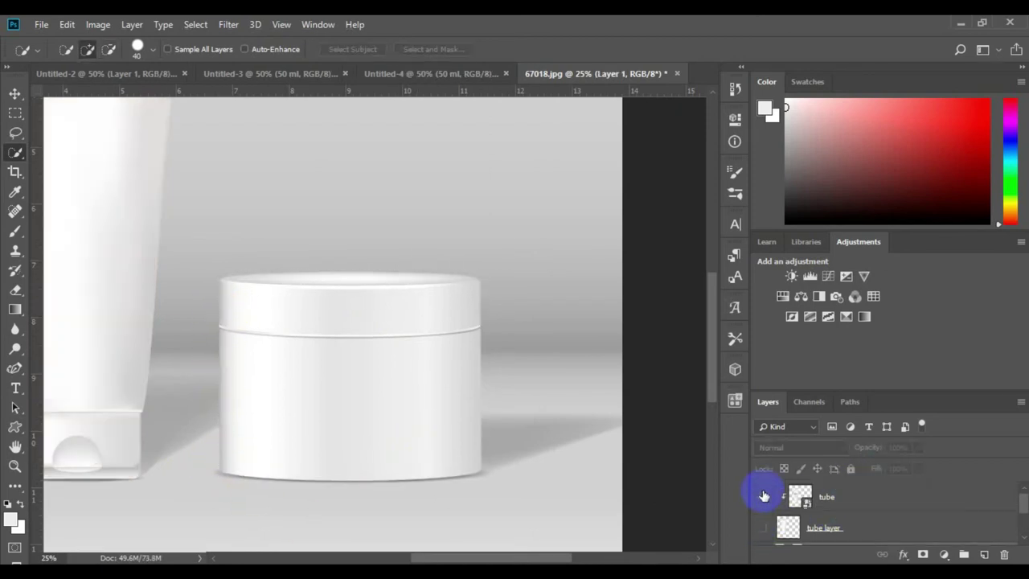
scroll(762, 523, down, 1)
click(762, 528)
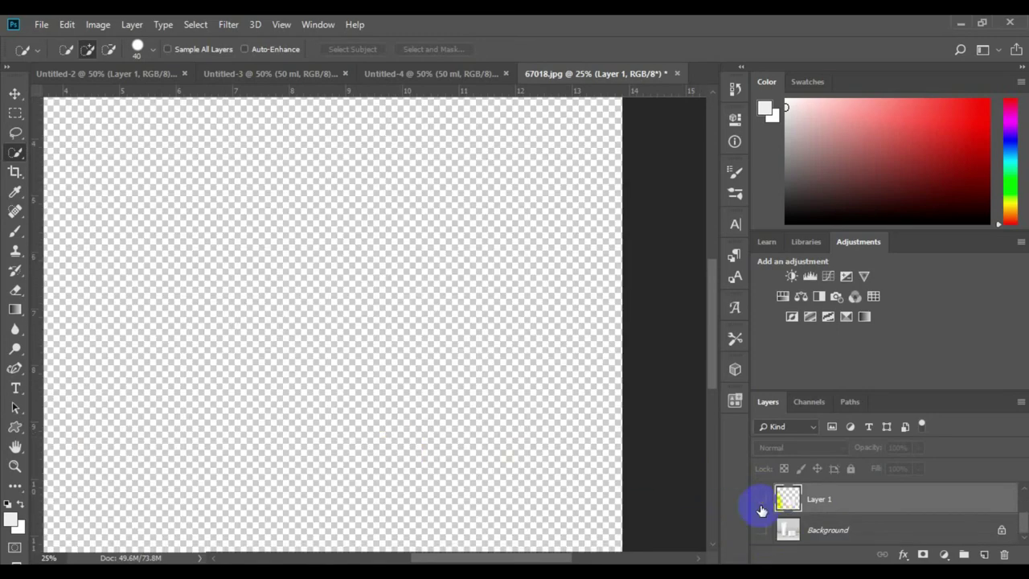
click(763, 505)
- Place the "sssss" label image from the desktop into the mockup directly above Layer 1
click(15, 467)
scroll(442, 321, down, 6)
scroll(451, 326, up, 9)
click(961, 23)
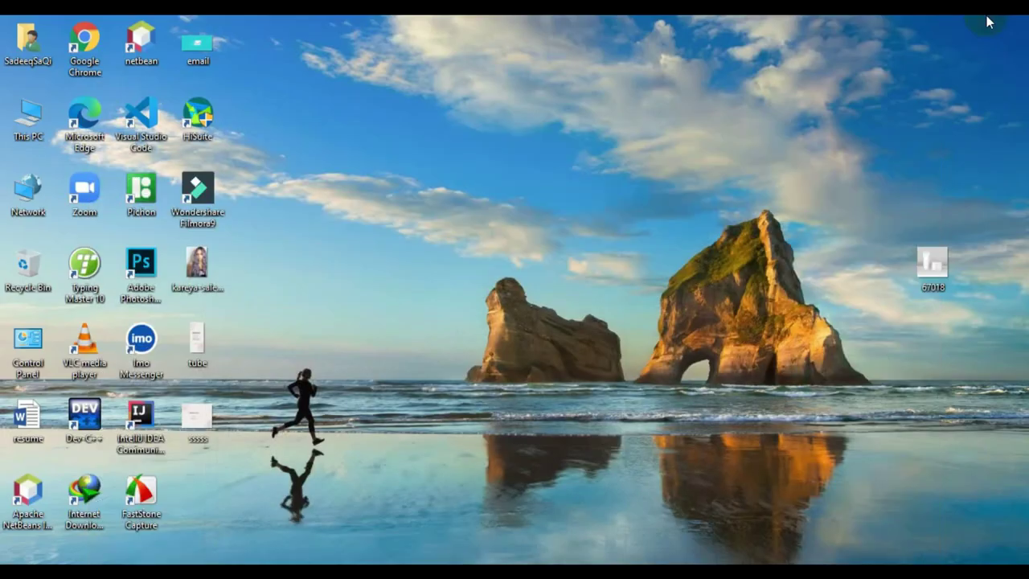
drag(197, 417, 340, 314)
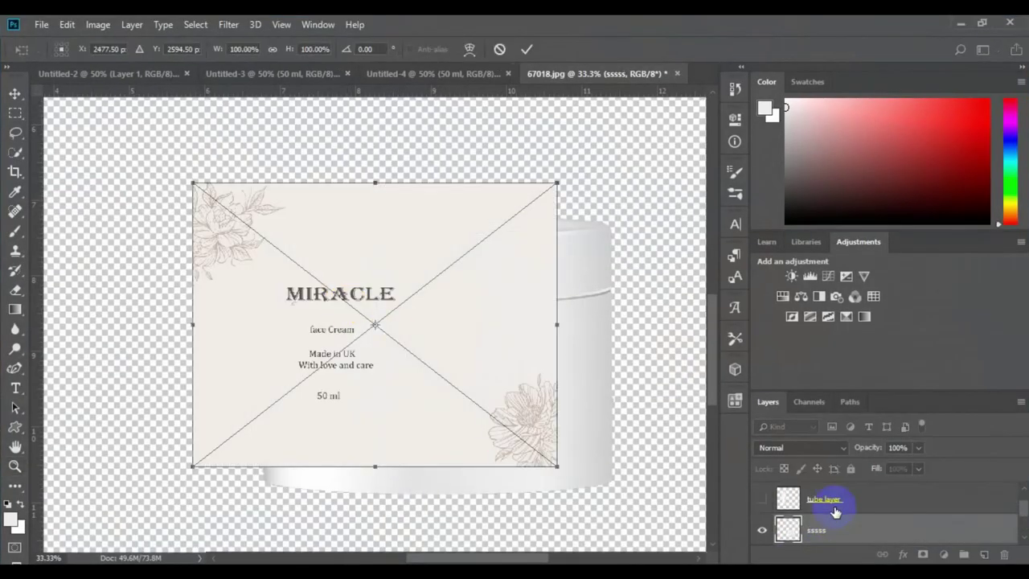
scroll(846, 527, down, 1)
- Move the "sssss" label over the jar and set its blend mode to Multiply
drag(360, 435, 427, 466)
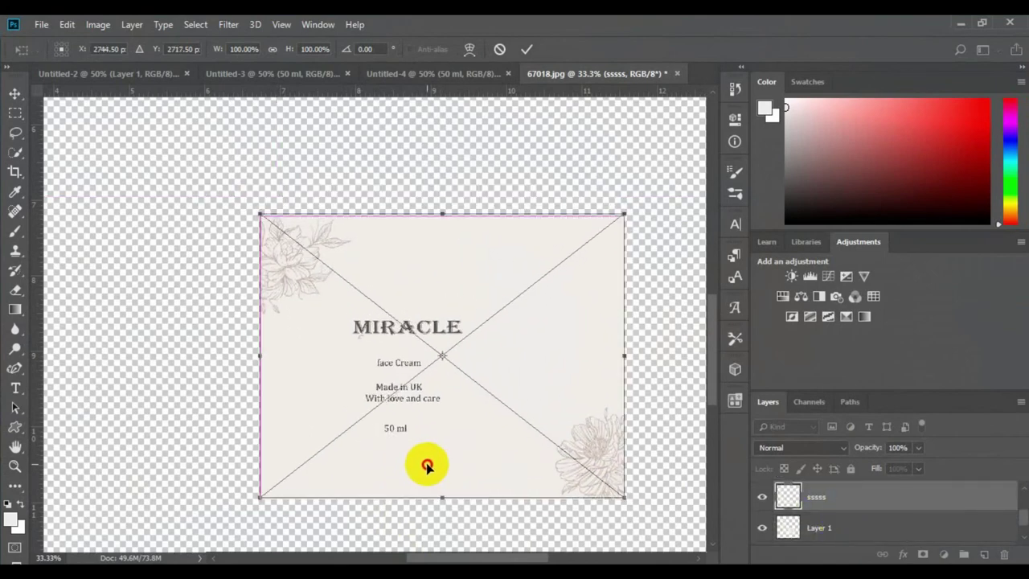
click(837, 450)
click(772, 131)
drag(574, 425, 565, 426)
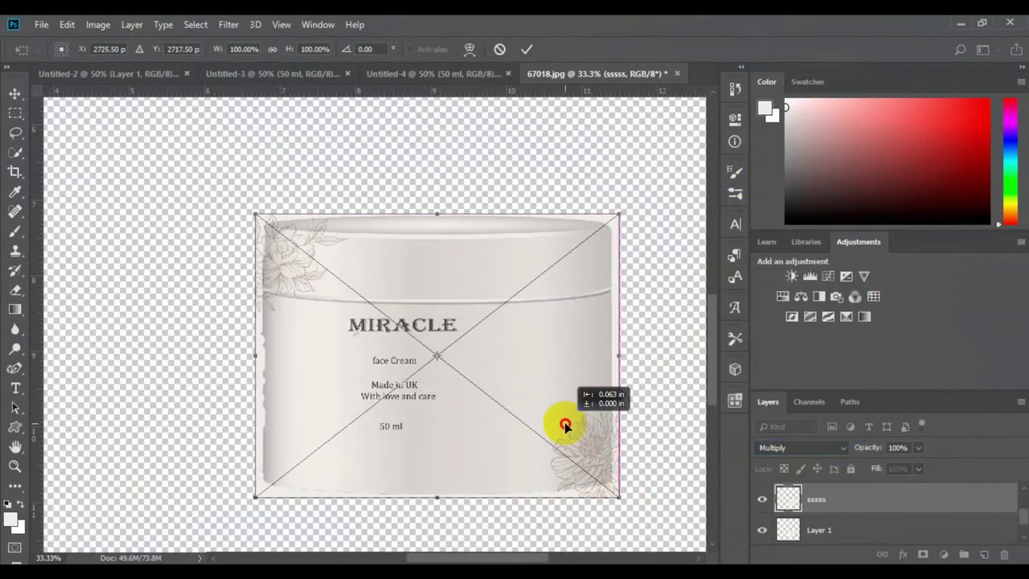
- Warp the label's right corners and right edge inward to follow the jar's right side
click(473, 49)
drag(618, 214, 609, 223)
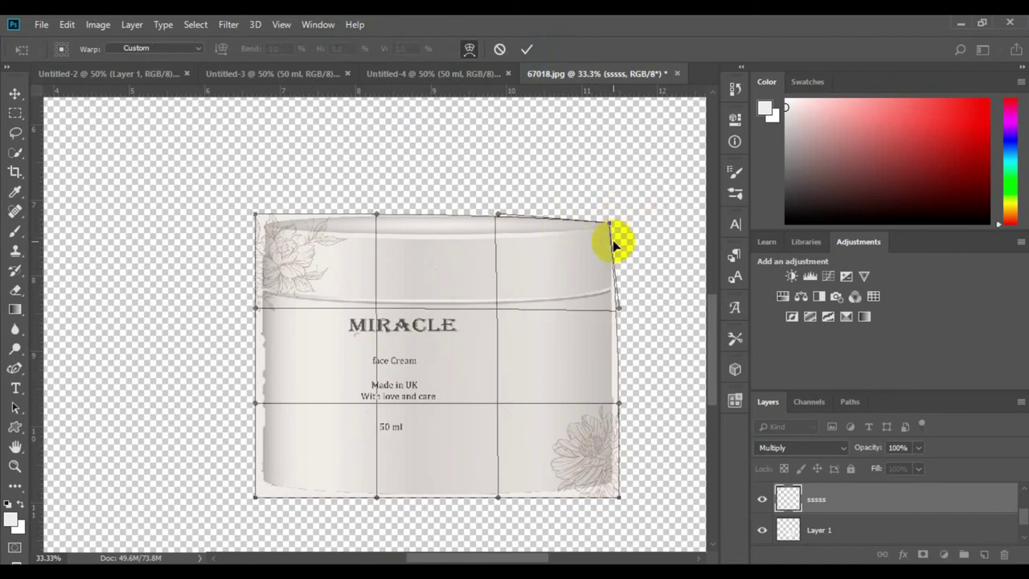
drag(619, 496, 613, 484)
drag(620, 401, 611, 397)
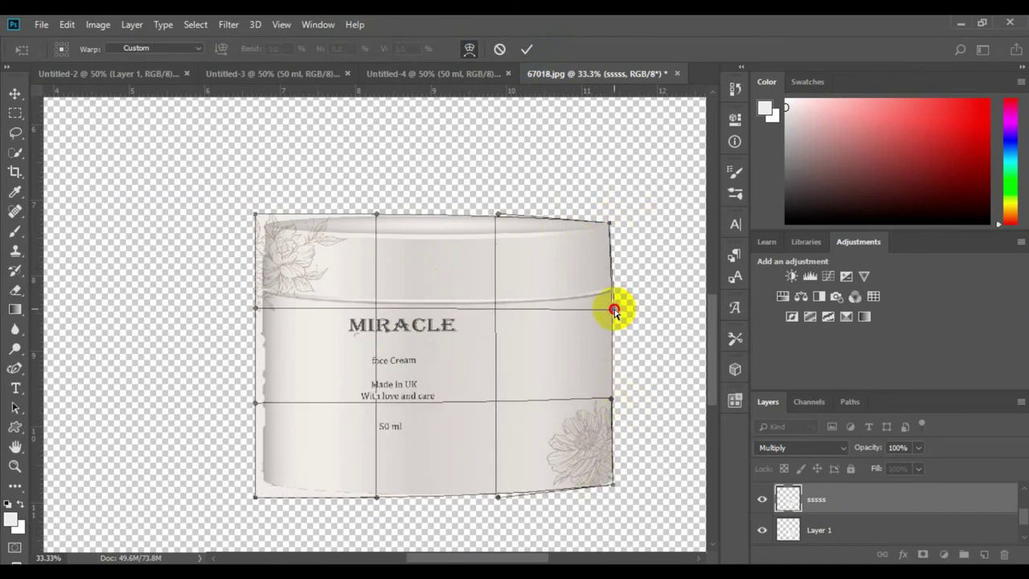
- Warp the label's left corners and left edge to match the jar's left side, and apply the warp
drag(254, 500, 265, 483)
drag(256, 402, 258, 398)
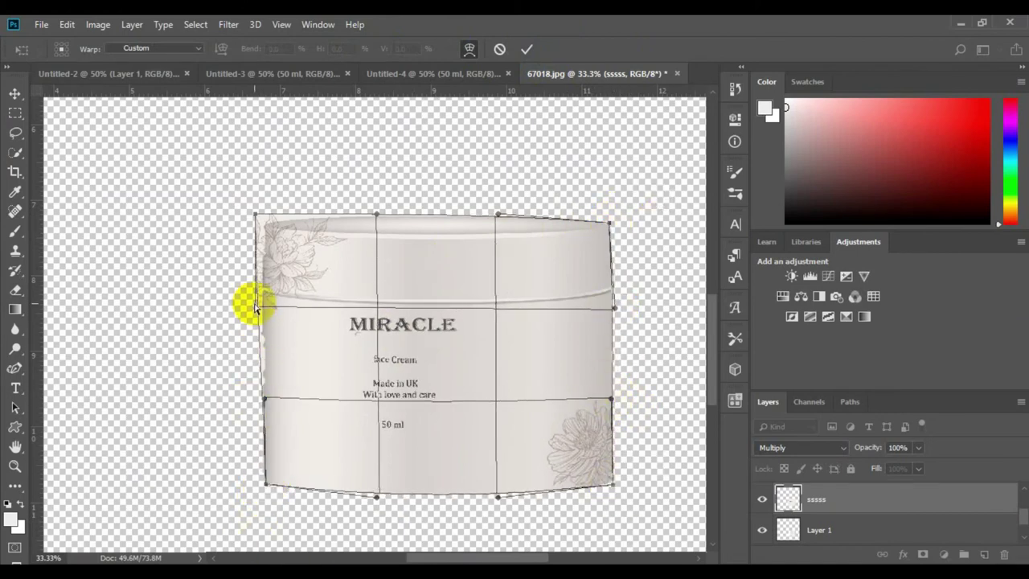
drag(256, 308, 265, 307)
drag(256, 215, 265, 223)
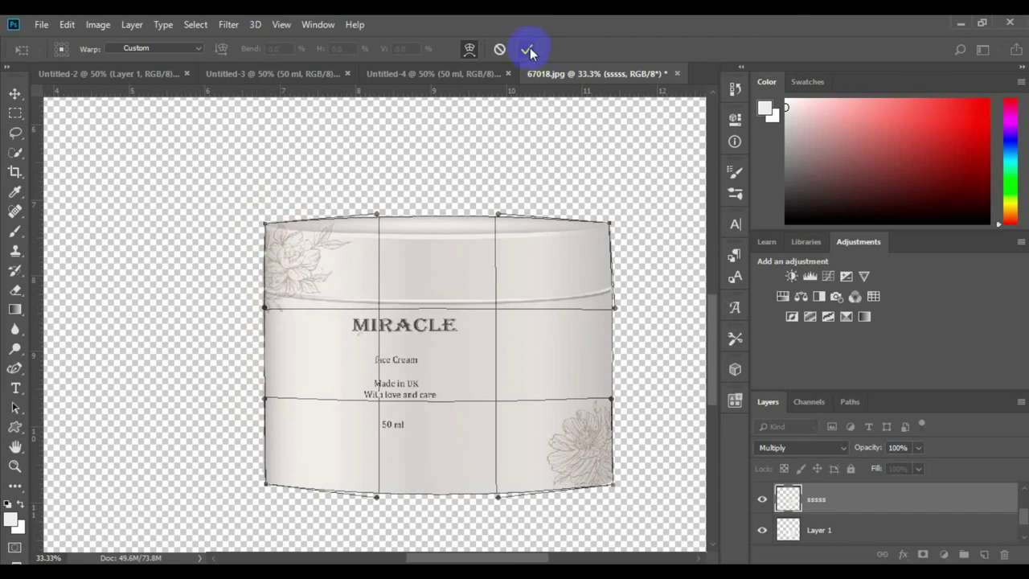
click(527, 49)
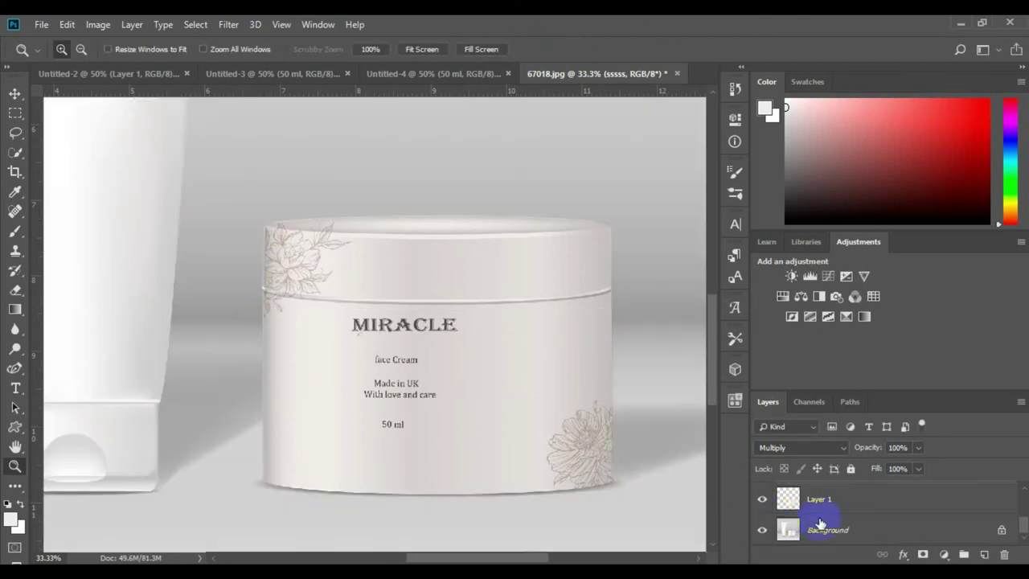
- Start a Camera Raw adjustment on the "tube" layer with Contrast +15, Highlights -15 and Clarity +50
right_click(226, 286)
click(242, 295)
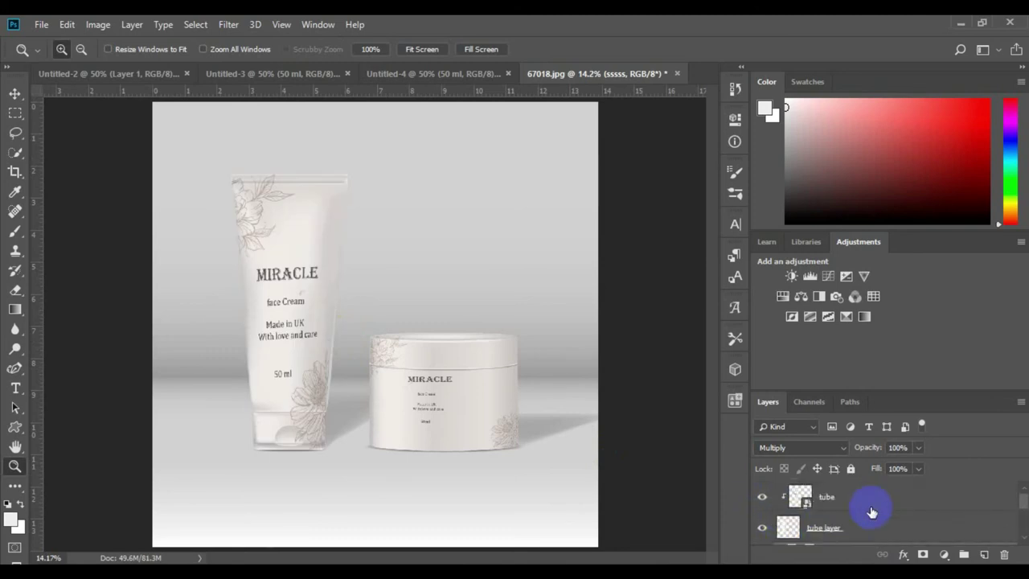
click(868, 505)
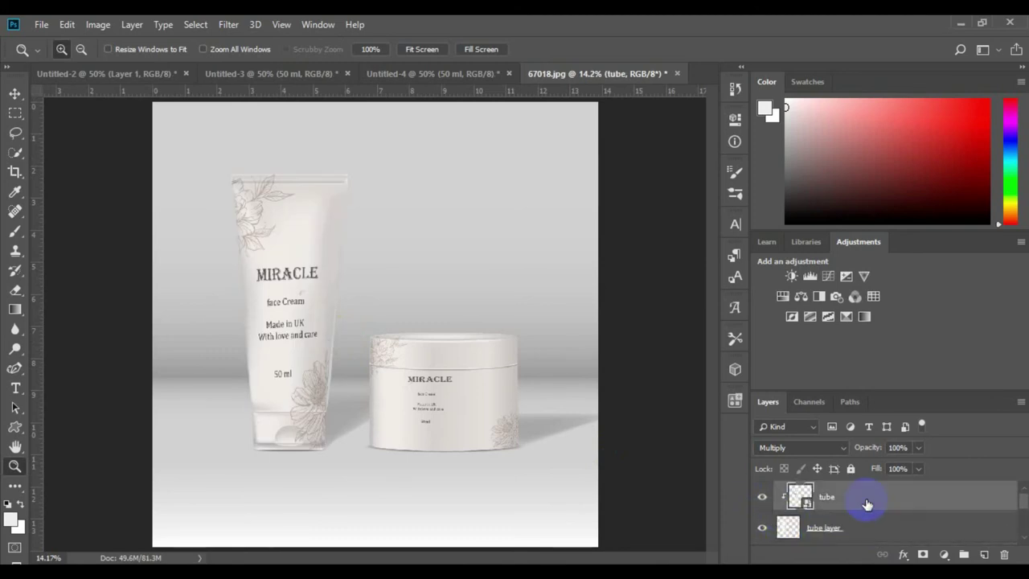
key(ctrl+shift+a)
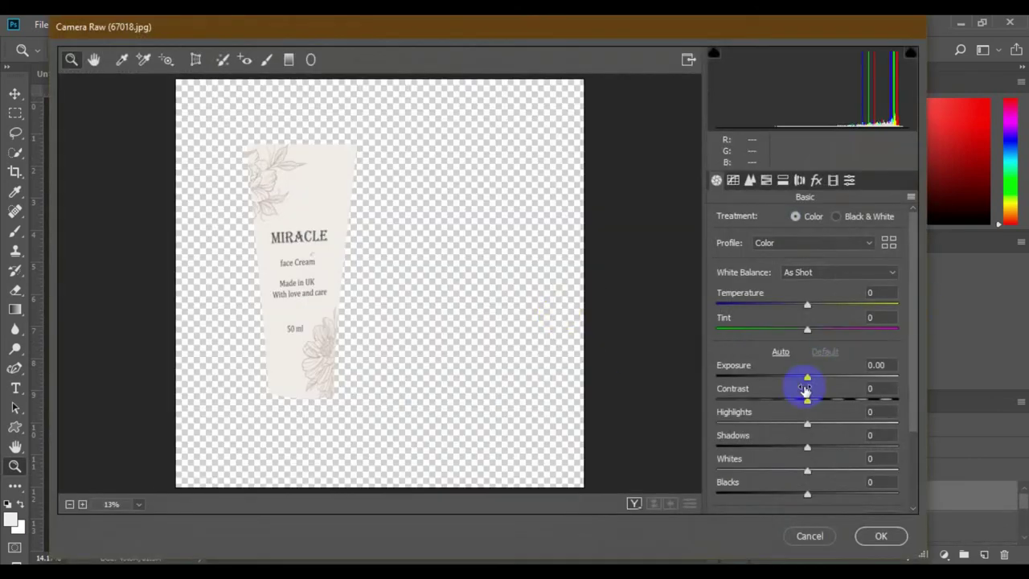
click(880, 388)
text(15)
key(Tab)
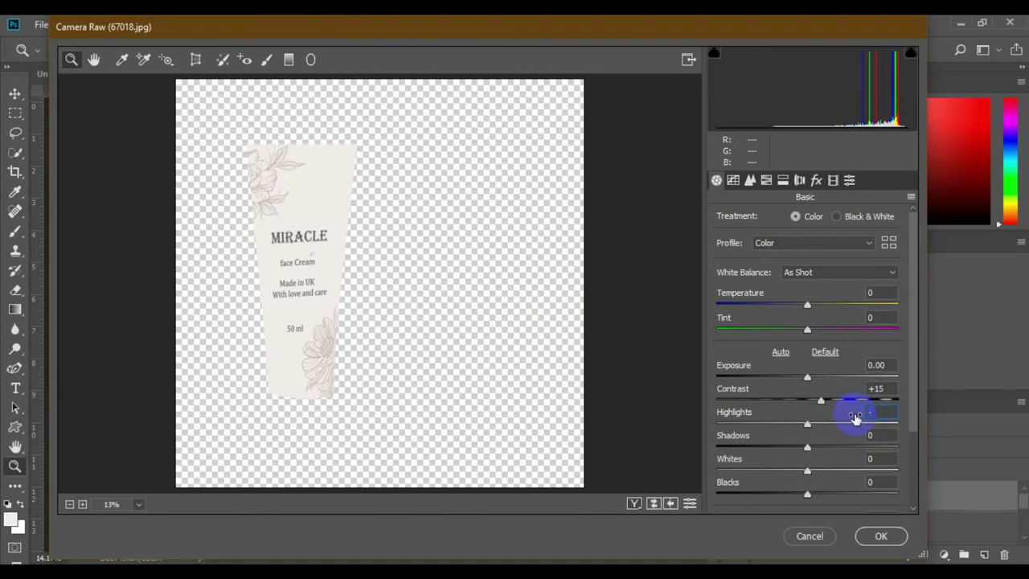
scroll(864, 428, down, 3)
click(879, 445)
text(50)
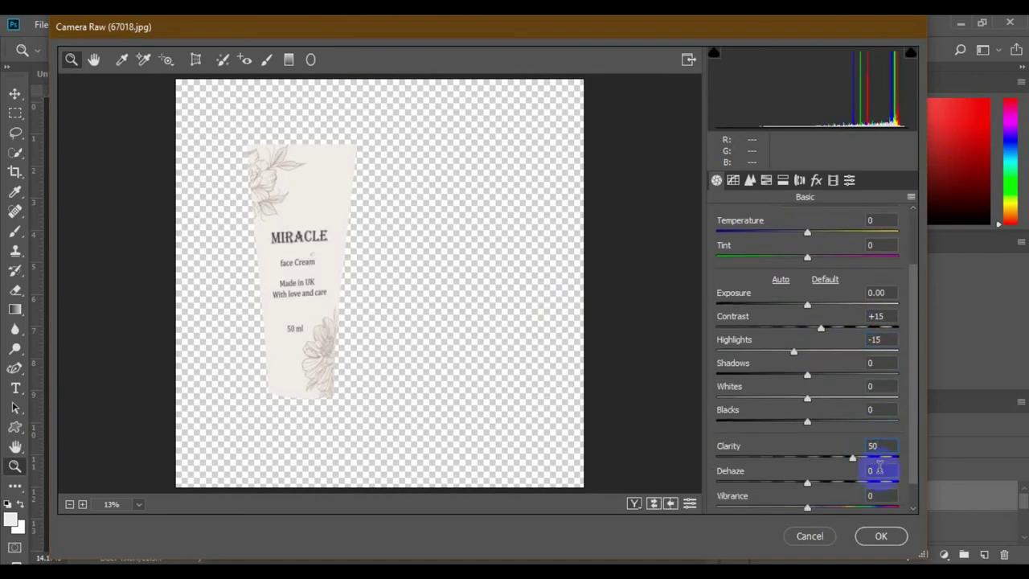
- Set the tube label's Dehaze to +25, Vibrance to +25 and Saturation to 60, and apply the Camera Raw filter
click(875, 470)
text(25)
click(875, 495)
text(25)
key(Tab)
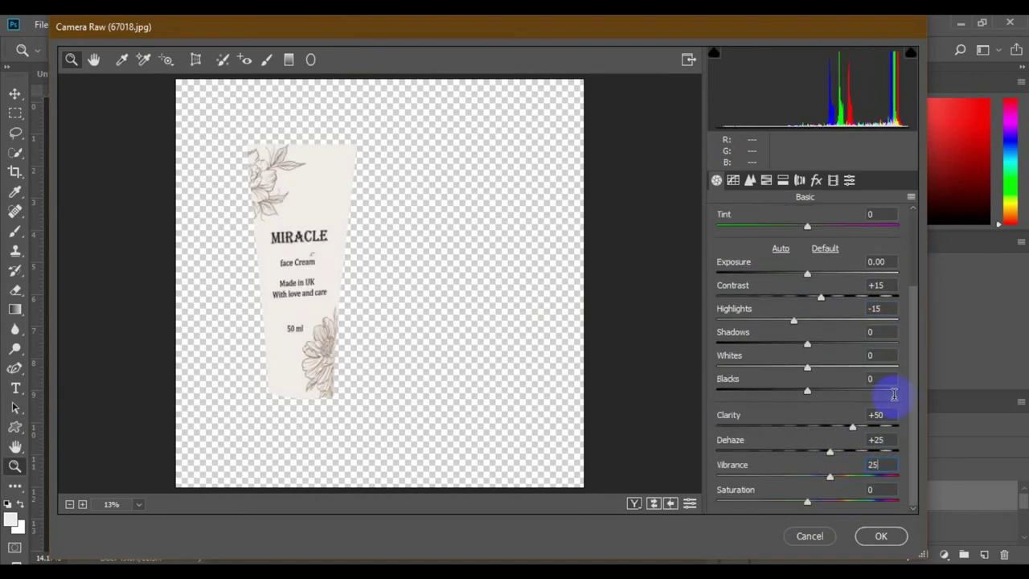
text(60)
click(876, 538)
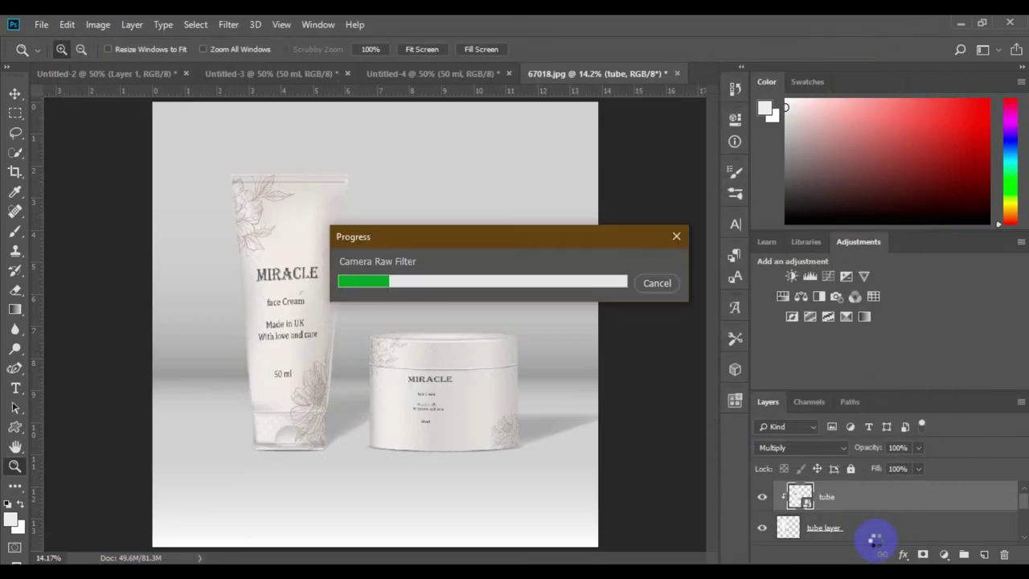
- Start a Camera Raw adjustment on the "sssss" layer with Contrast +15, Highlights -15 and Clarity +50
click(822, 524)
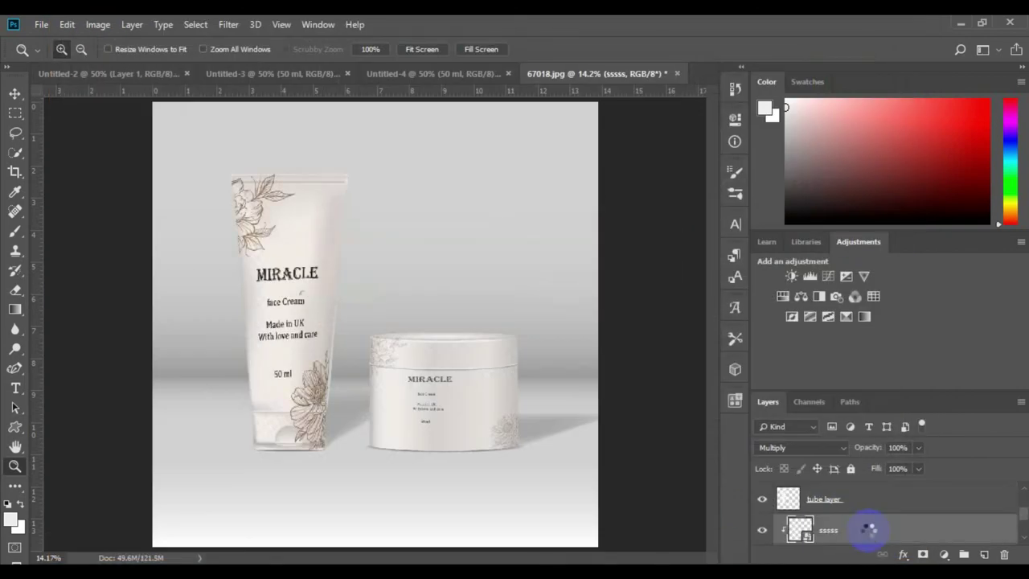
key(ctrl+shift+a)
click(878, 389)
text(15)
key(Tab)
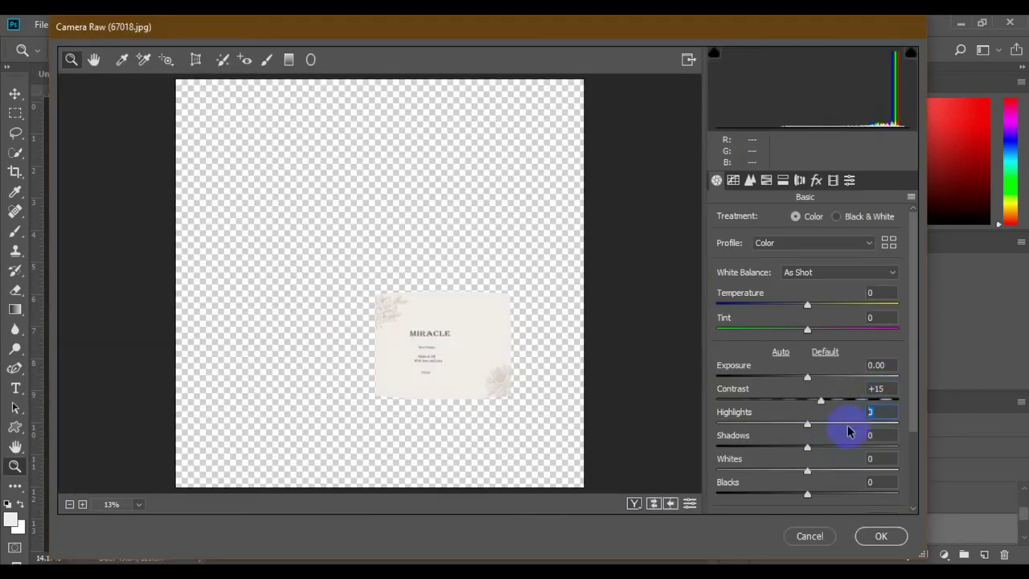
scroll(867, 452, down, 2)
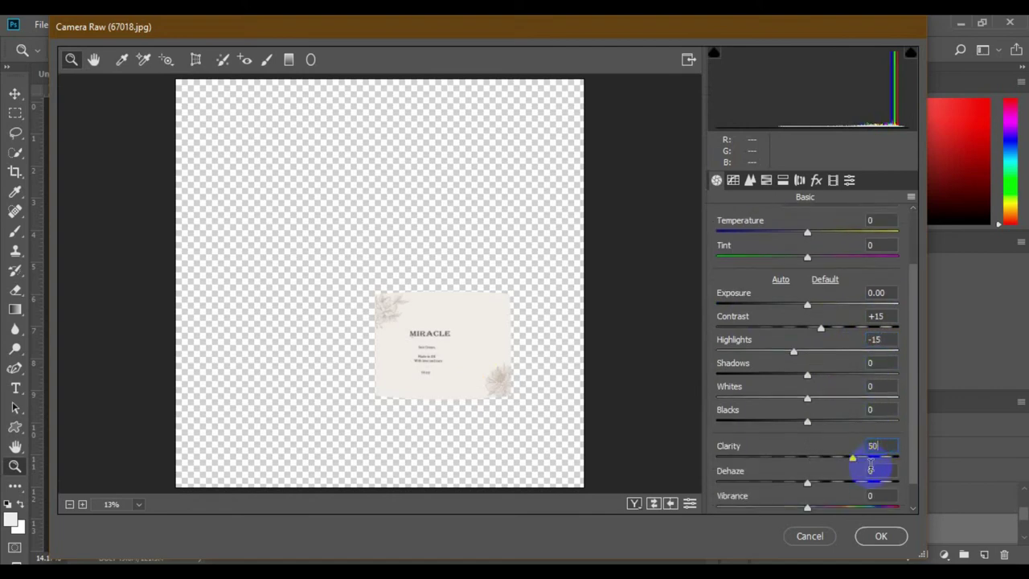
text(50)
- Set the jar label's Dehaze to +25, Vibrance to +25 and Saturation to 62, and apply the Camera Raw filter
click(881, 475)
text(25)
key(Tab)
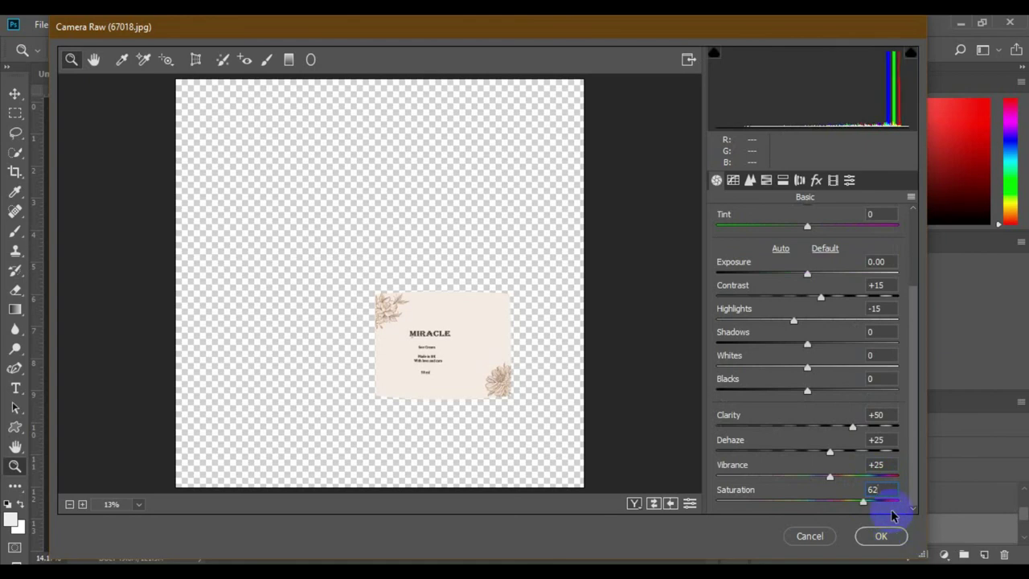
click(884, 535)
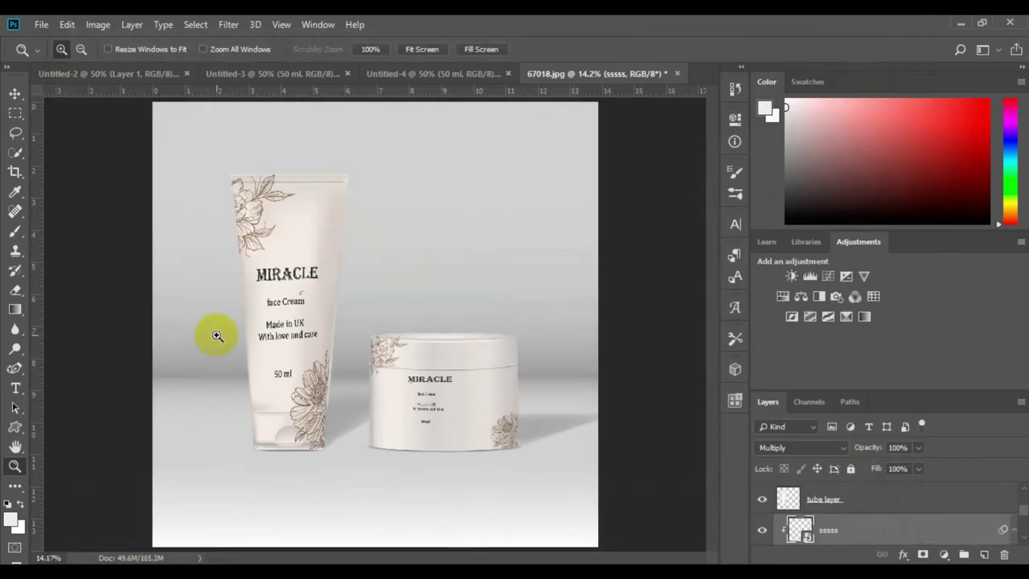
scroll(378, 389, up, 2)
scroll(498, 431, up, 2)
key(ctrl+0)
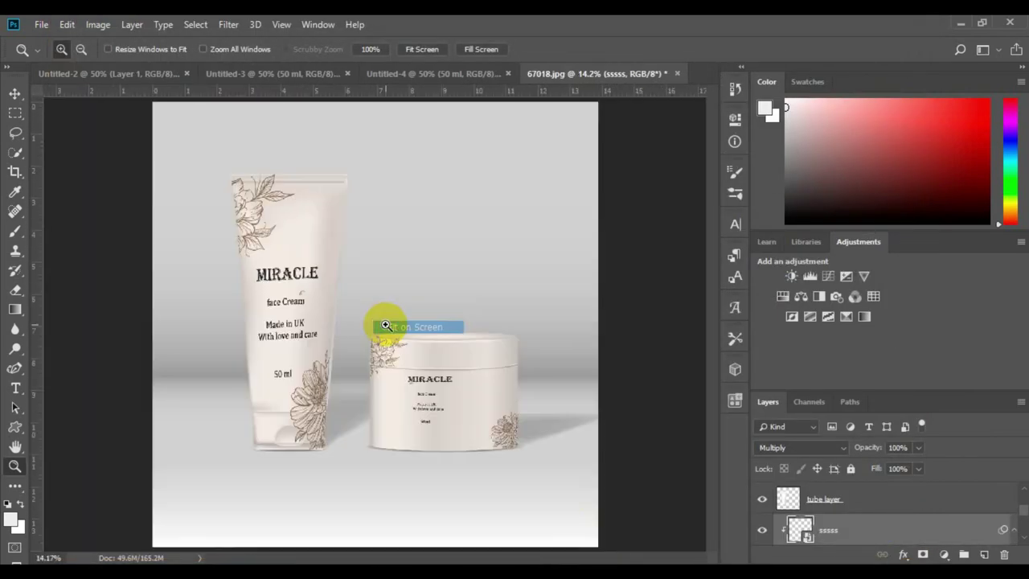